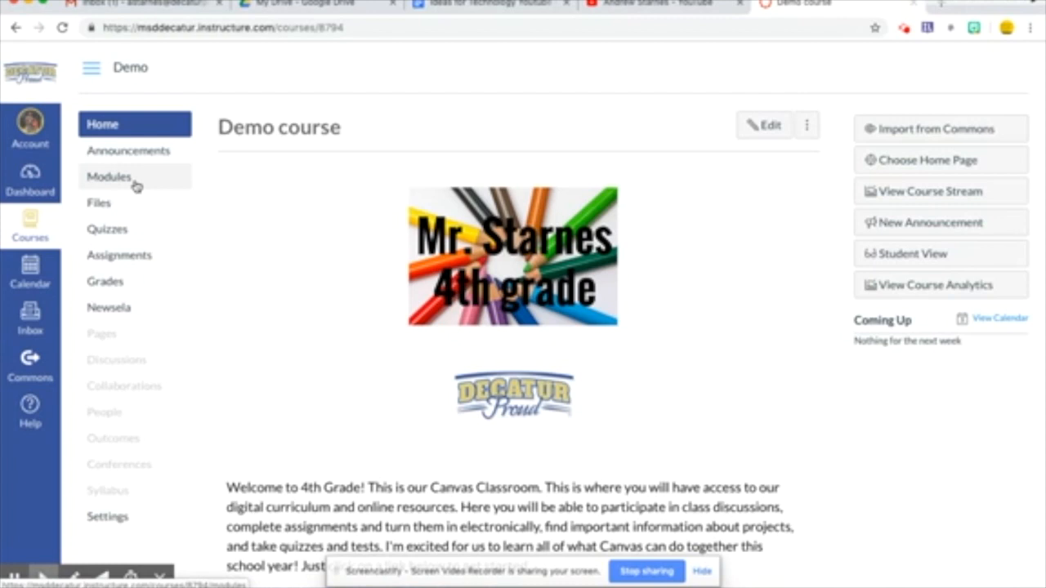
Step: Open the Demo course's Modules page and look over the existing modules
{"action": "left_click", "coordinate": [118, 185]}
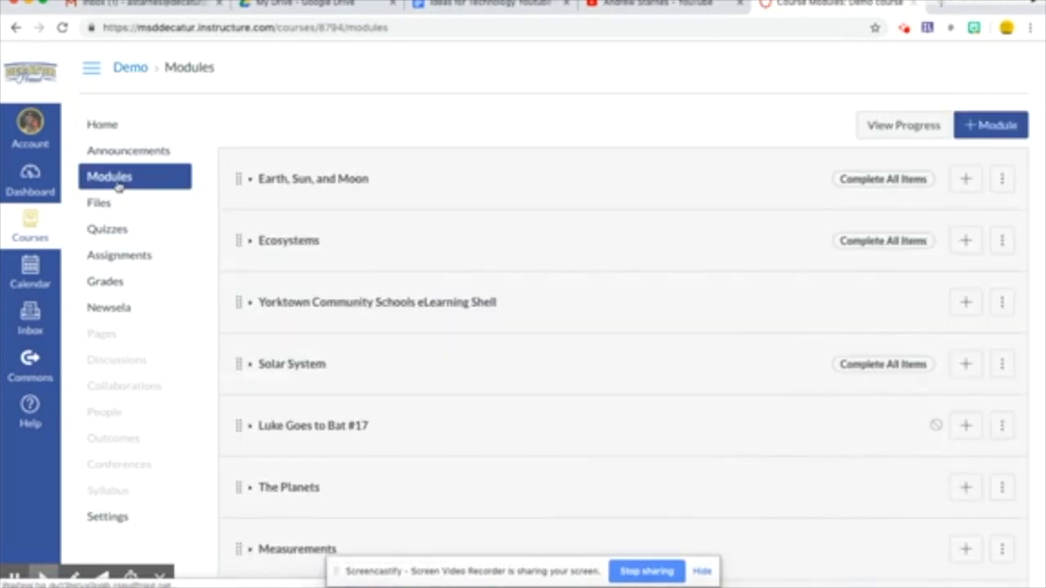
{"action": "scroll", "coordinate": [362, 292], "scroll_direction": "down", "scroll_amount": 5}
{"action": "scroll", "coordinate": [360, 293], "scroll_direction": "down", "scroll_amount": 1}
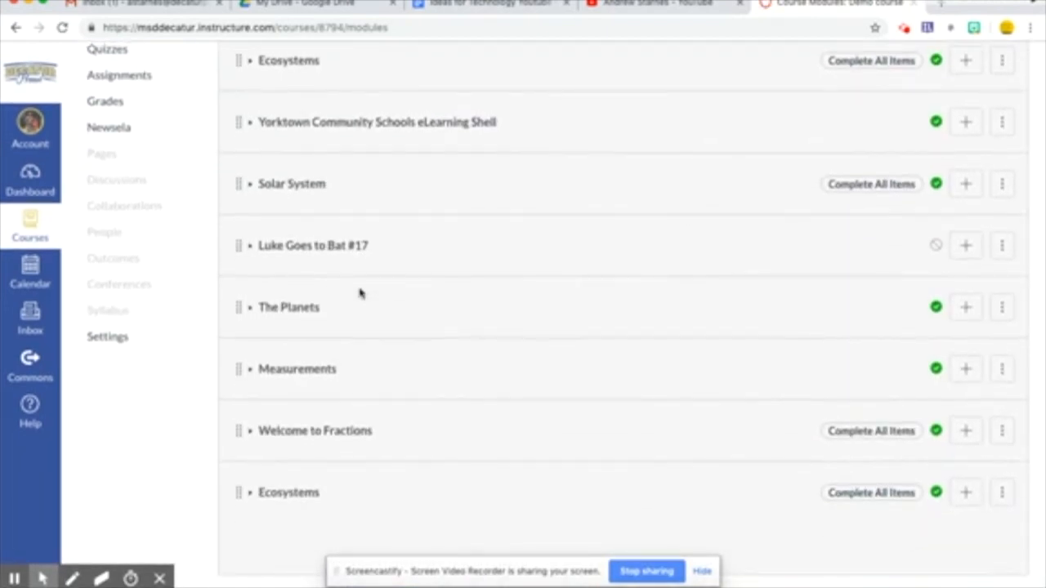
{"action": "scroll", "coordinate": [360, 294], "scroll_direction": "up", "scroll_amount": 5}
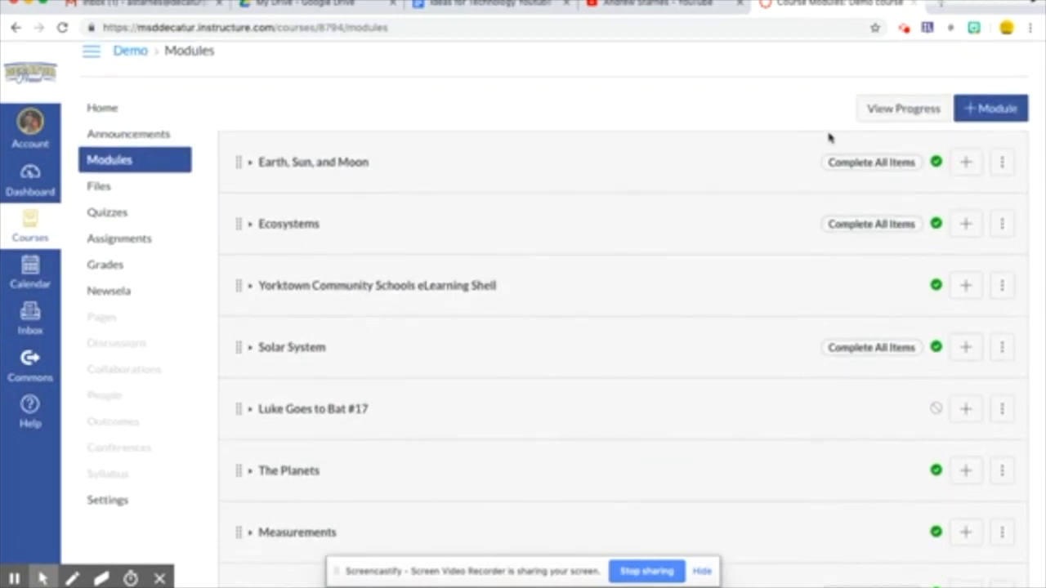
Step: Create a module named "January 11th E-Learning Day Module" without a lock date
{"action": "left_click", "coordinate": [990, 110]}
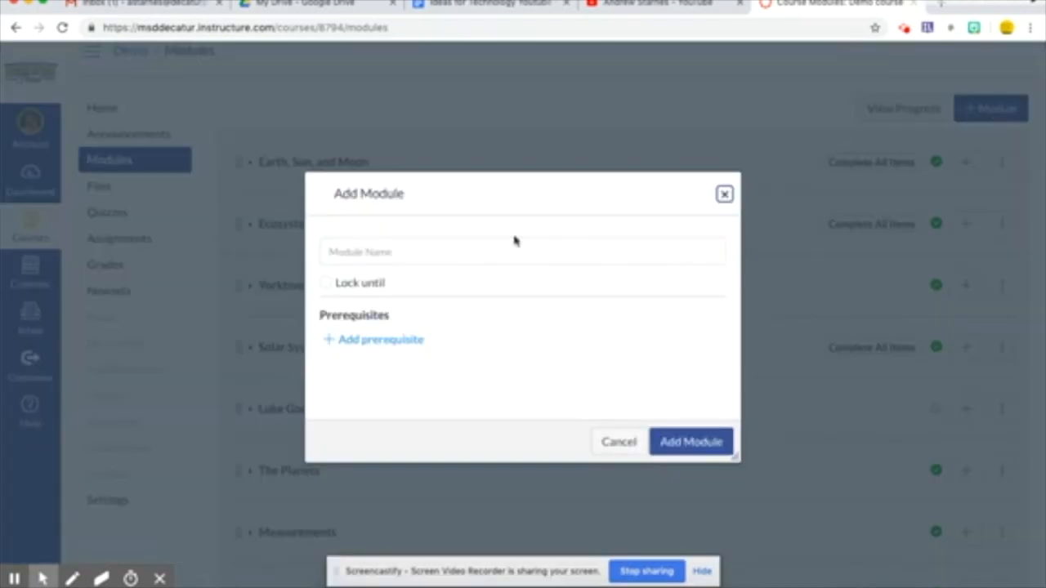
{"action": "left_click", "coordinate": [462, 252]}
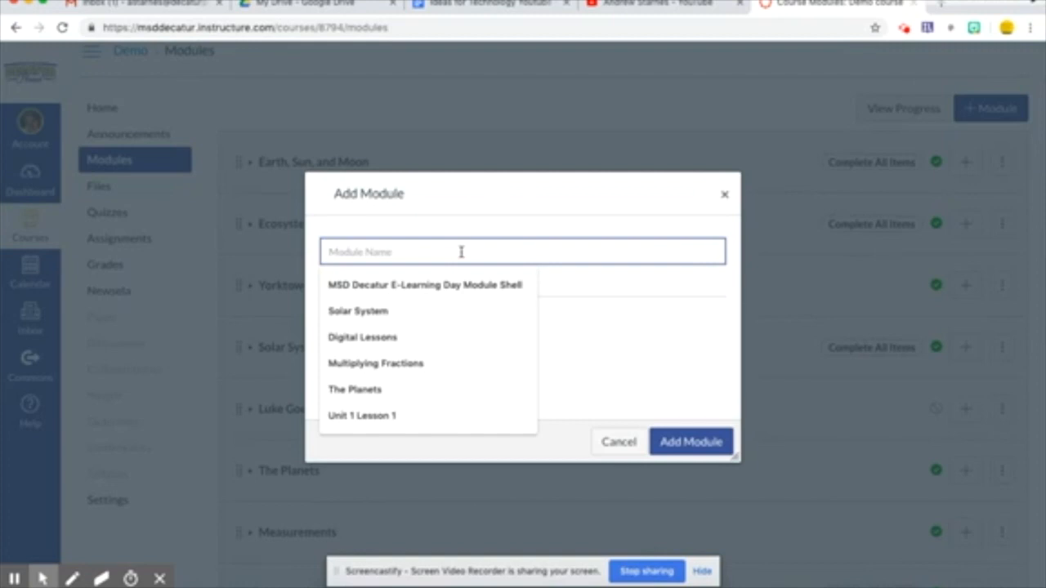
{"action": "type", "text": "Januar"}
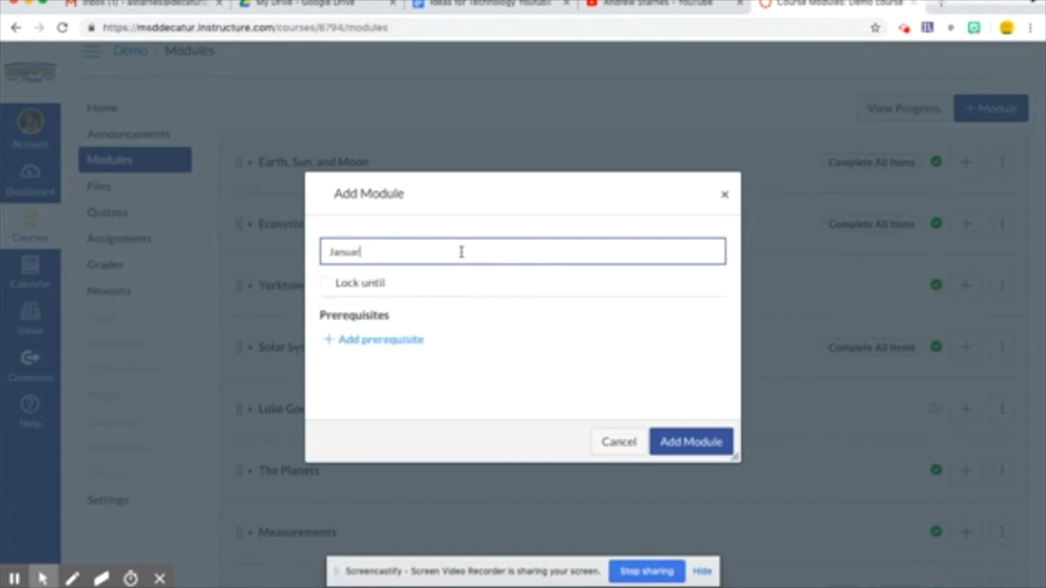
{"action": "type", "text": "y 11th E-Learning"}
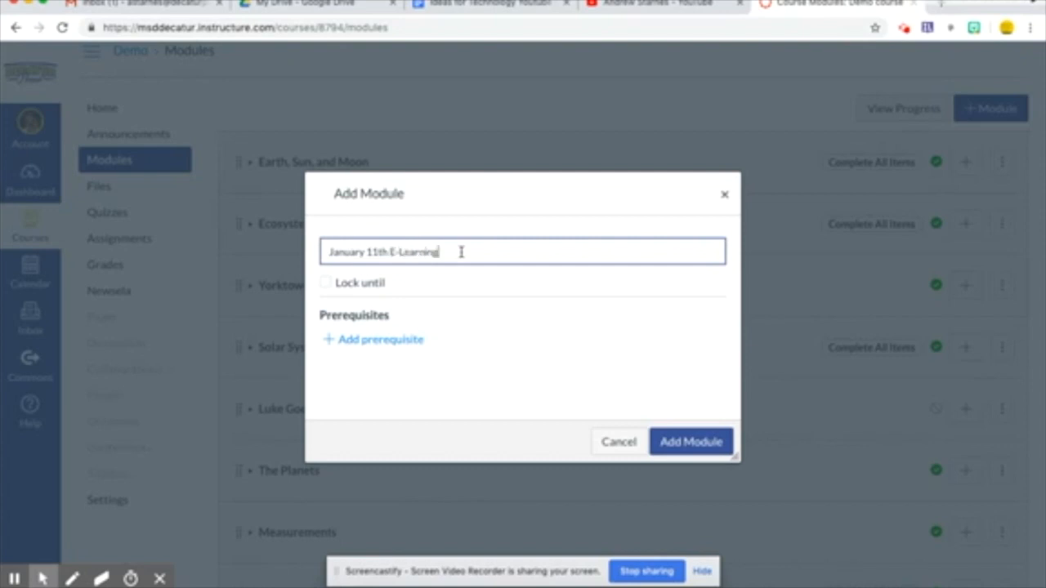
{"action": "type", "text": " Day Module"}
{"action": "left_click", "coordinate": [326, 284]}
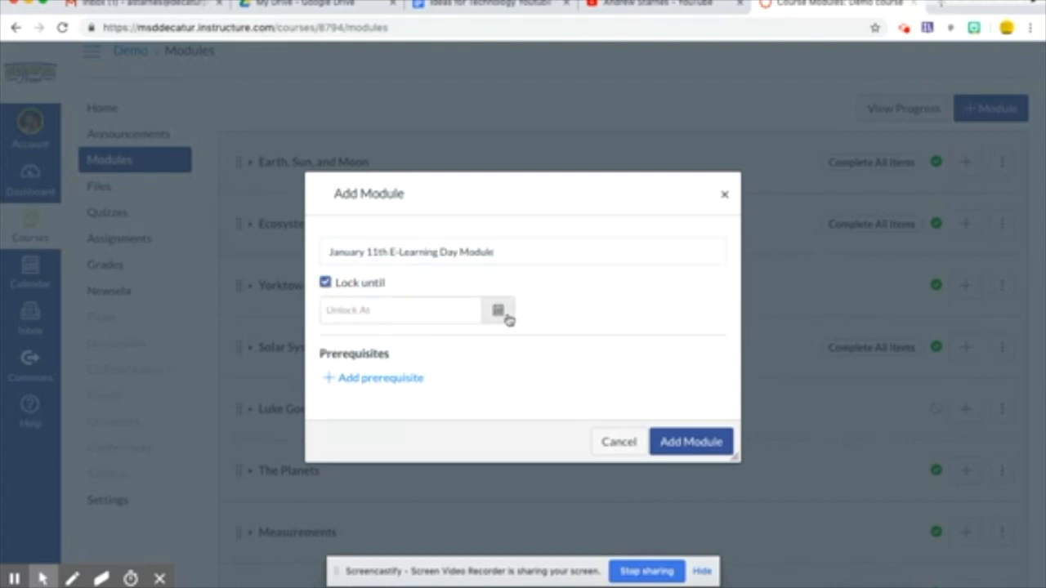
{"action": "left_click", "coordinate": [326, 284]}
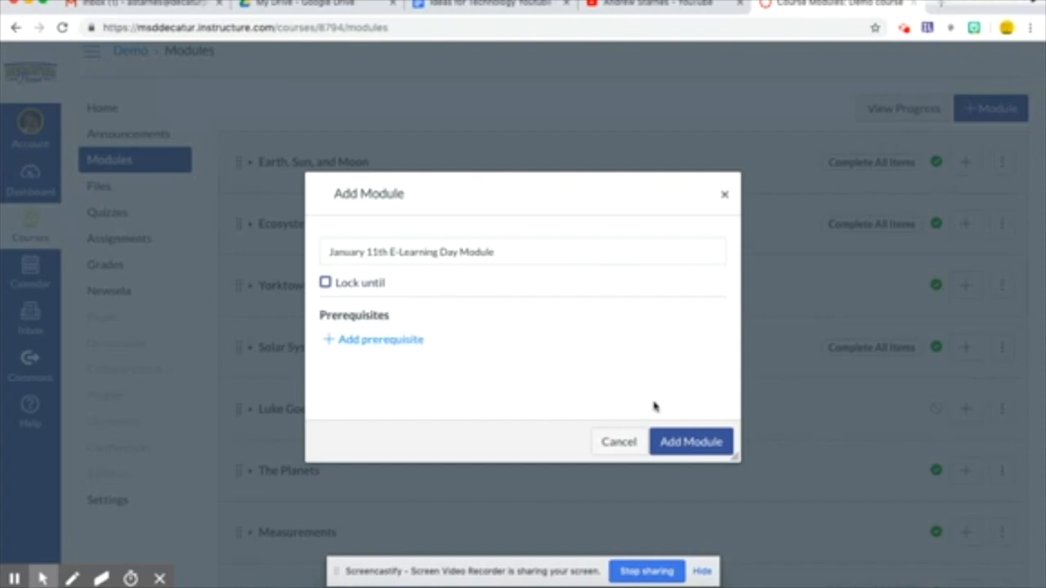
{"action": "left_click", "coordinate": [665, 441]}
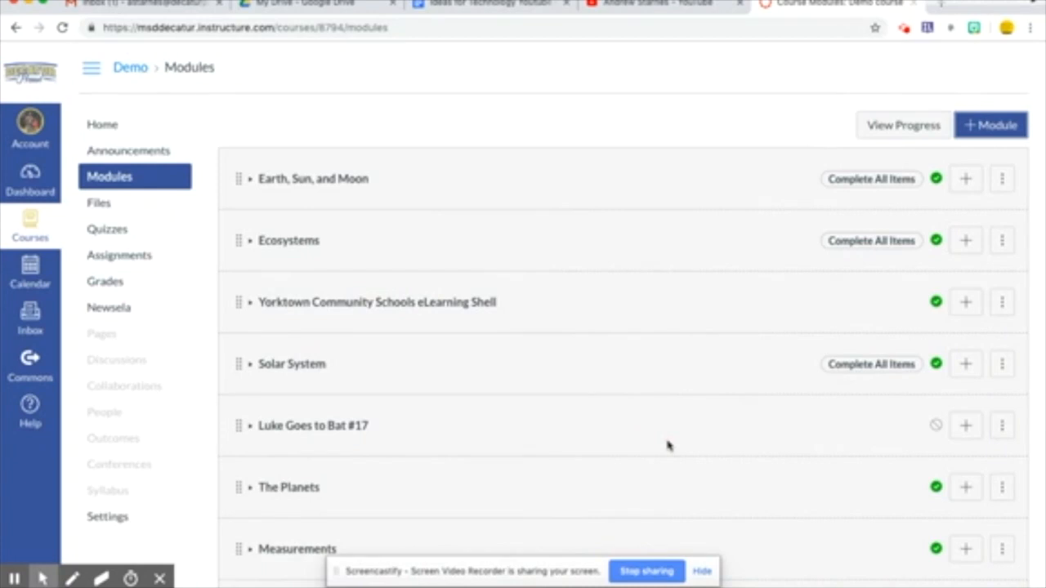
Step: Add the existing E-Learning Day Welcome Page to the January 11th E-Learning Day Module, indented 1 level
{"action": "scroll", "coordinate": [579, 397], "scroll_direction": "down", "scroll_amount": 3}
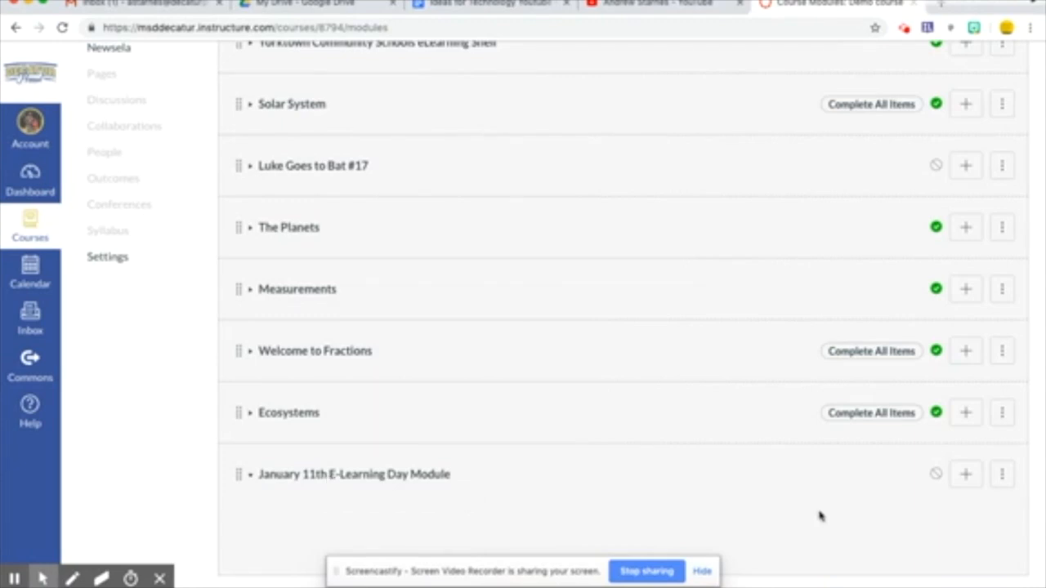
{"action": "left_click", "coordinate": [956, 480]}
{"action": "left_click", "coordinate": [446, 202]}
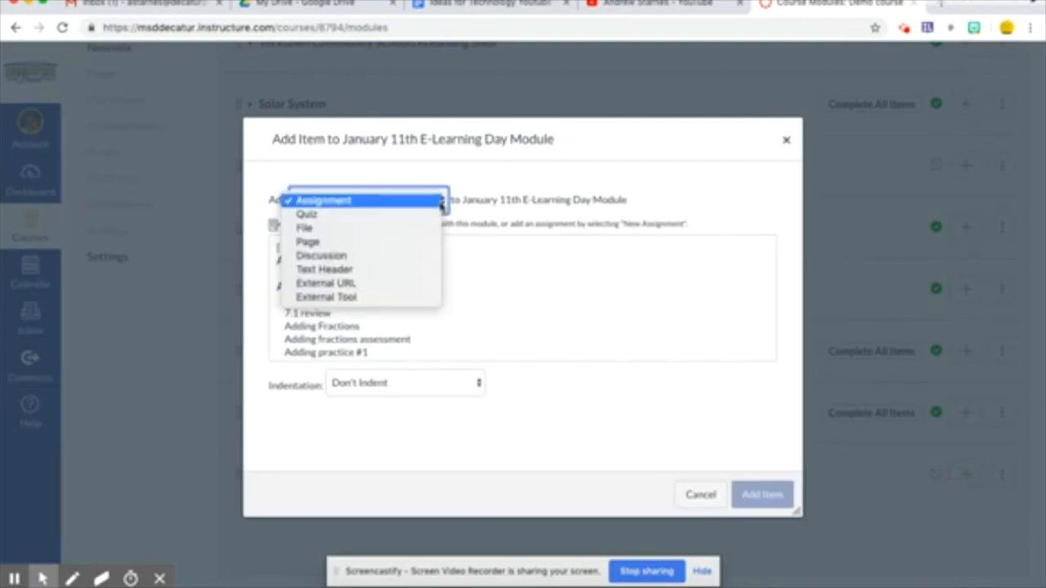
{"action": "left_click", "coordinate": [401, 243]}
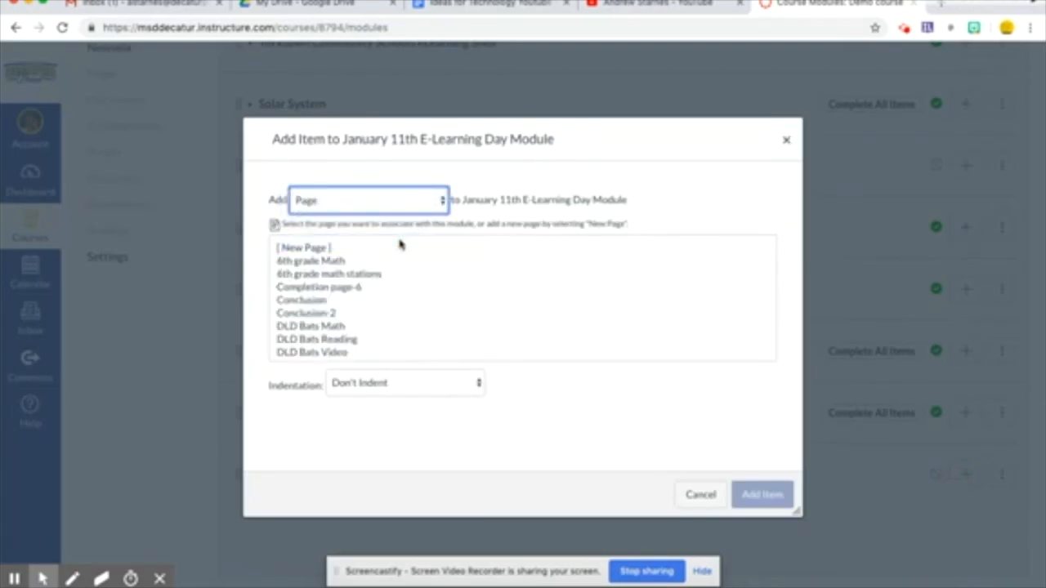
{"action": "scroll", "coordinate": [336, 300], "scroll_direction": "down", "scroll_amount": 4}
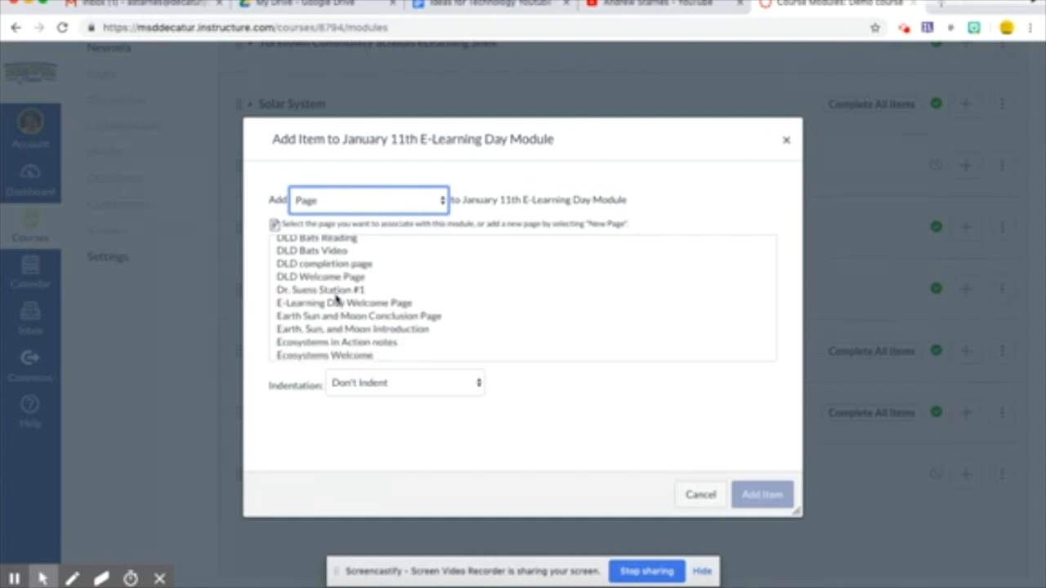
{"action": "scroll", "coordinate": [336, 300], "scroll_direction": "up", "scroll_amount": 4}
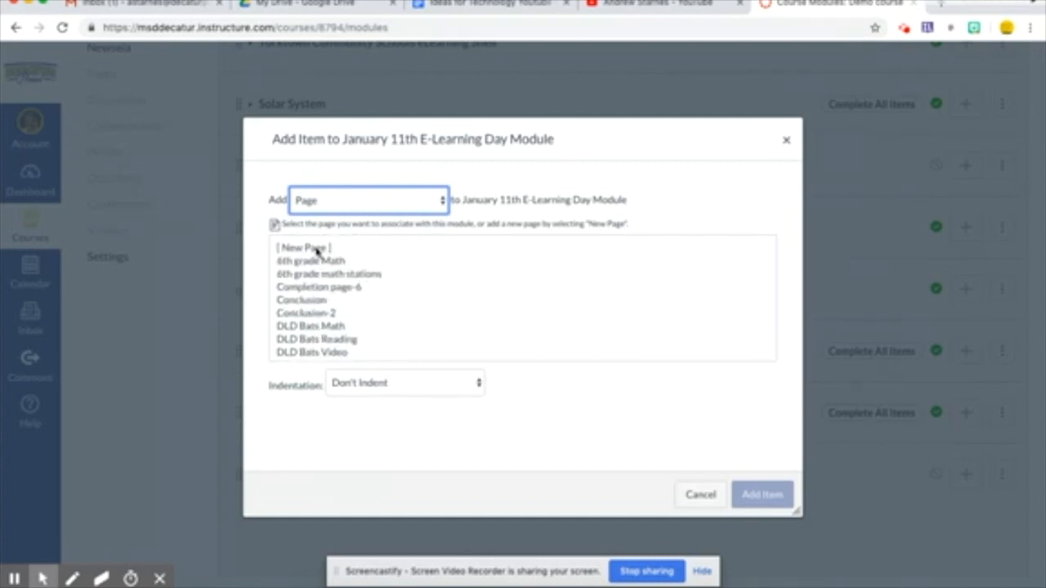
{"action": "scroll", "coordinate": [354, 308], "scroll_direction": "down", "scroll_amount": 10}
{"action": "scroll", "coordinate": [356, 311], "scroll_direction": "up", "scroll_amount": 2}
{"action": "scroll", "coordinate": [356, 311], "scroll_direction": "up", "scroll_amount": 5}
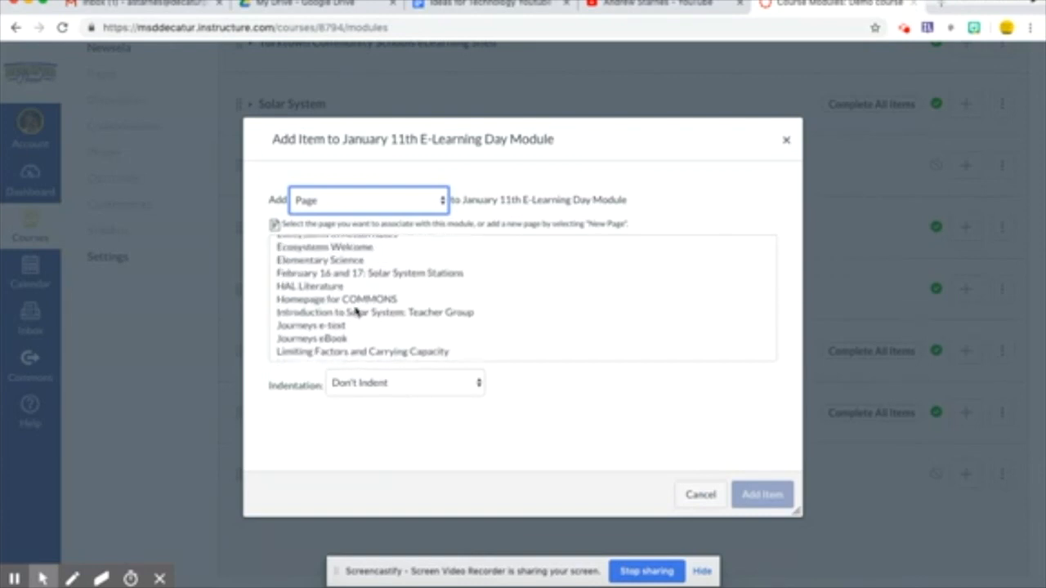
{"action": "scroll", "coordinate": [356, 311], "scroll_direction": "up", "scroll_amount": 3}
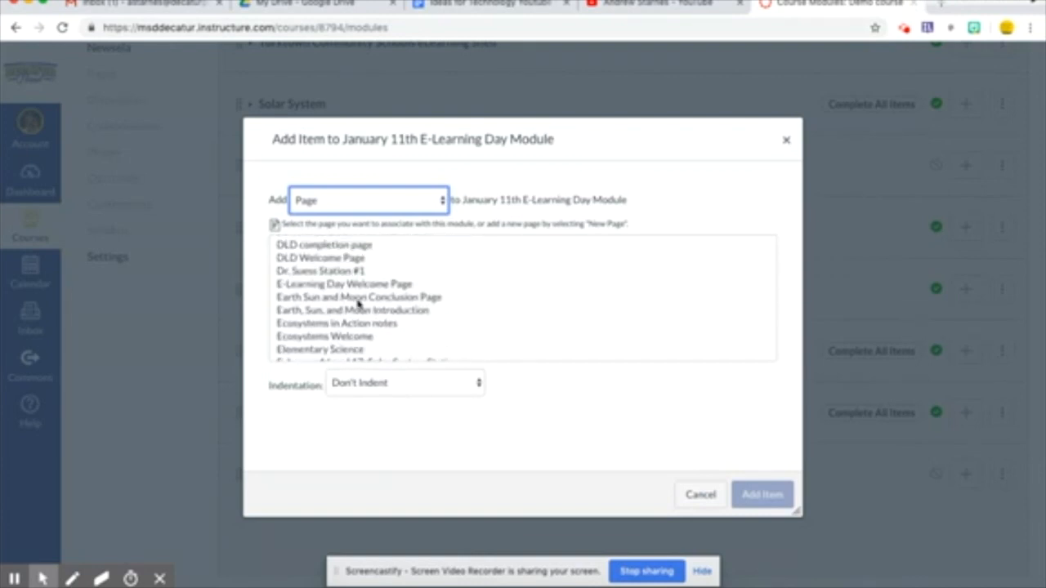
{"action": "left_click", "coordinate": [365, 286]}
{"action": "left_click", "coordinate": [458, 384]}
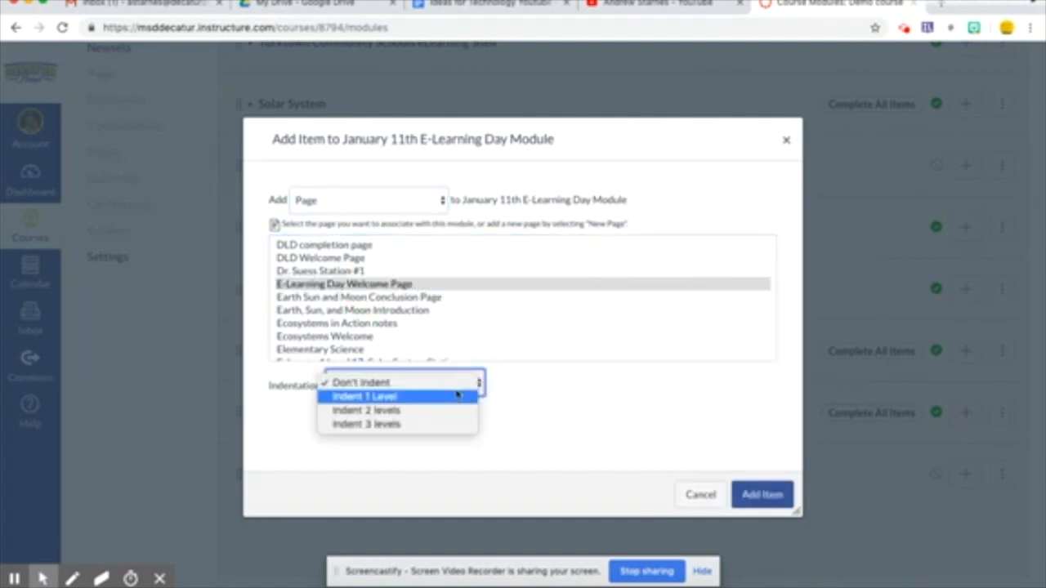
{"action": "left_click", "coordinate": [403, 399]}
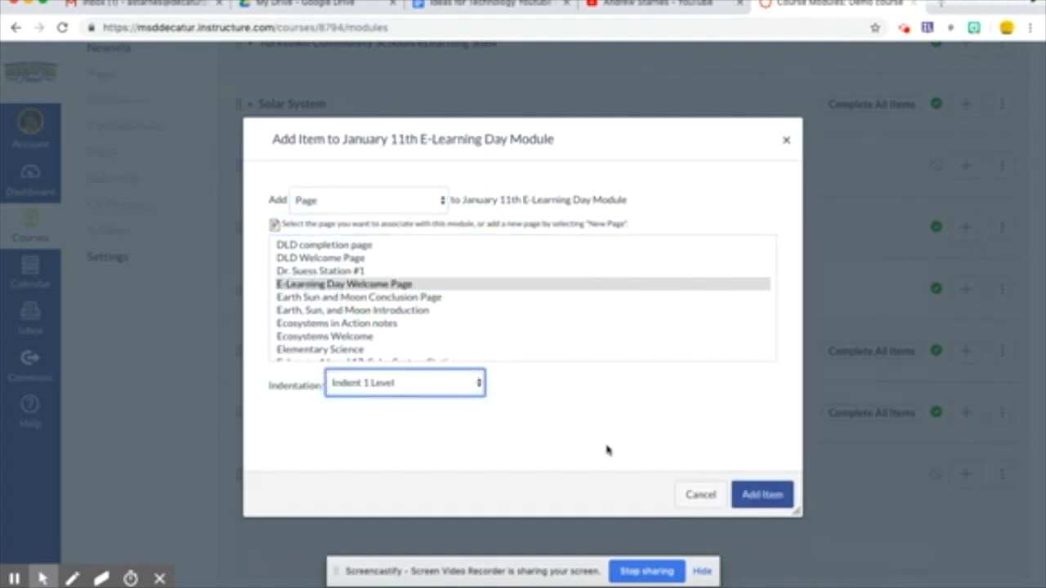
{"action": "left_click", "coordinate": [762, 495]}
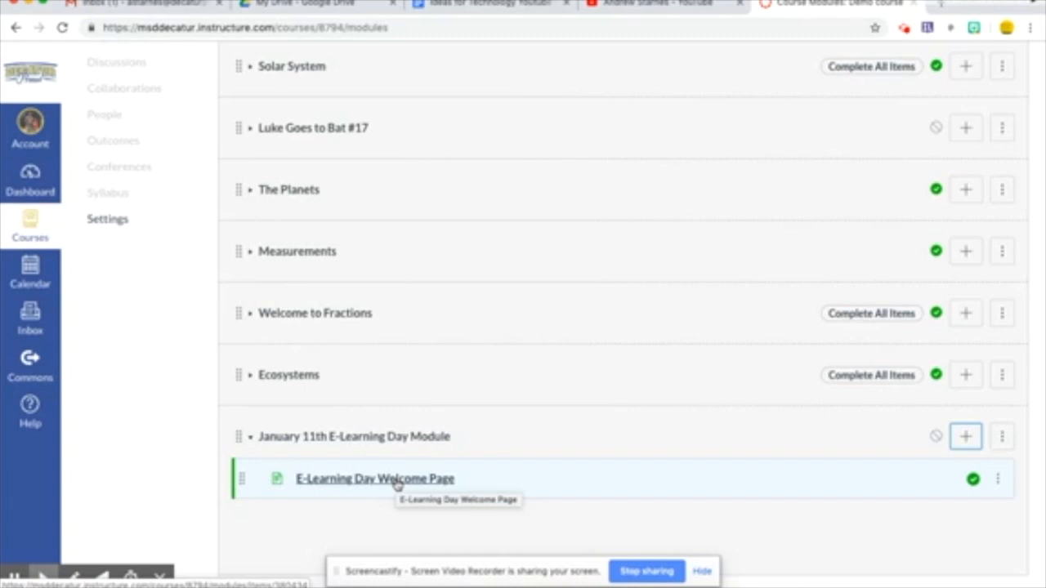
Step: Add the existing DLD Attendance Check quiz to the January 11th E-Learning Day Module
{"action": "left_click", "coordinate": [962, 440]}
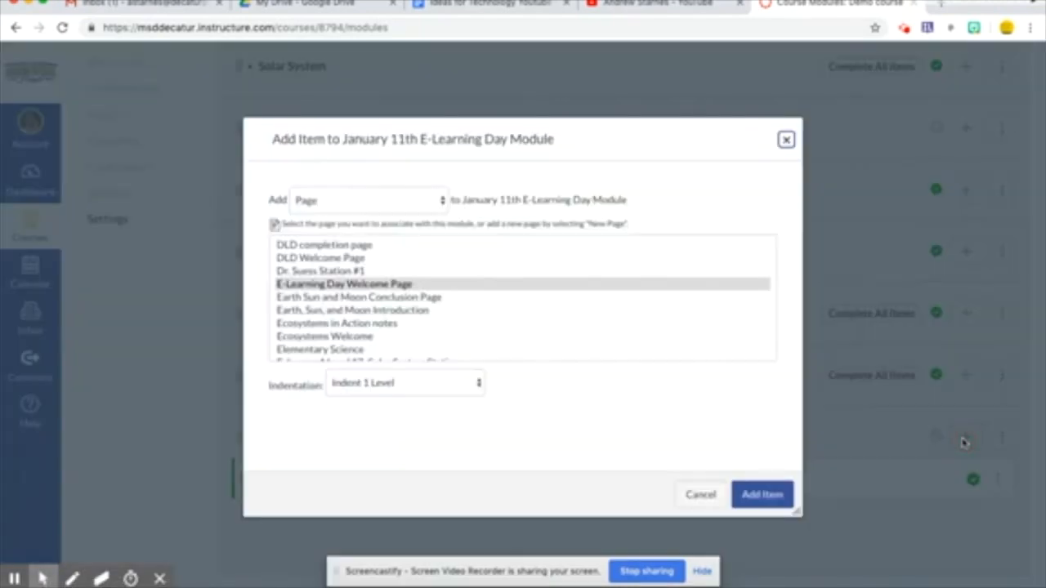
{"action": "left_click", "coordinate": [439, 204]}
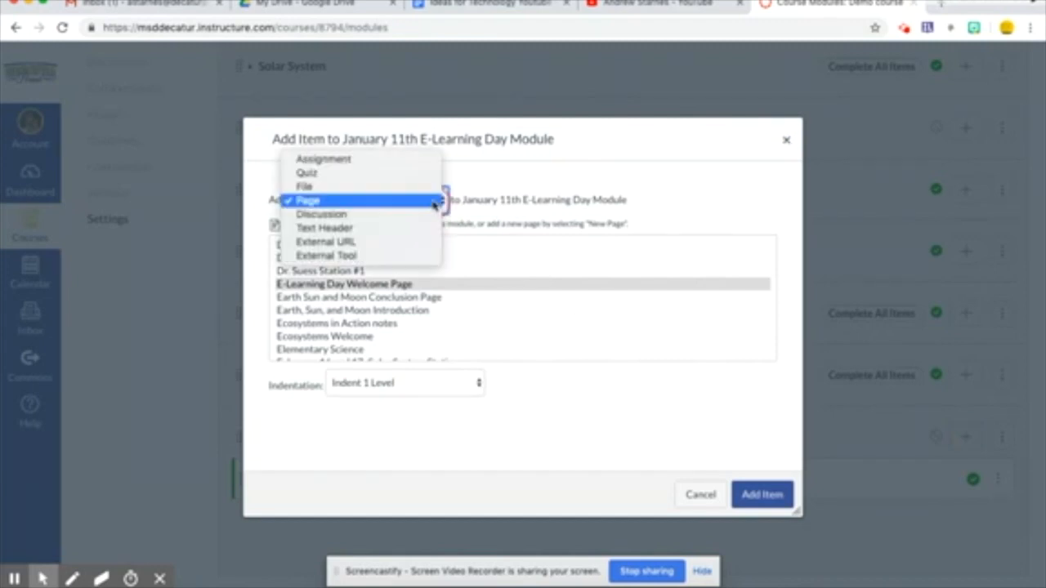
{"action": "left_click", "coordinate": [387, 177]}
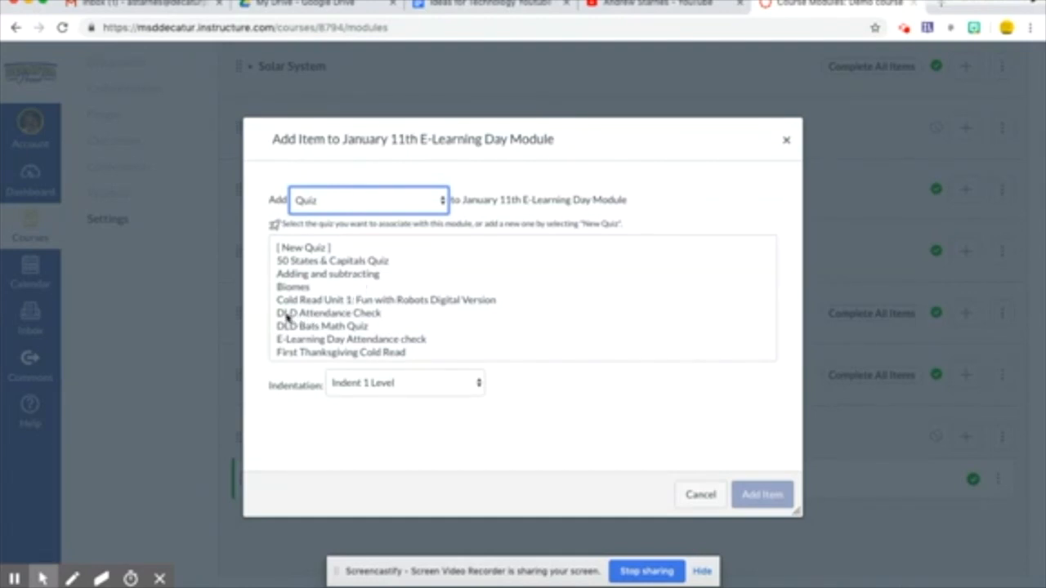
{"action": "left_click", "coordinate": [341, 316]}
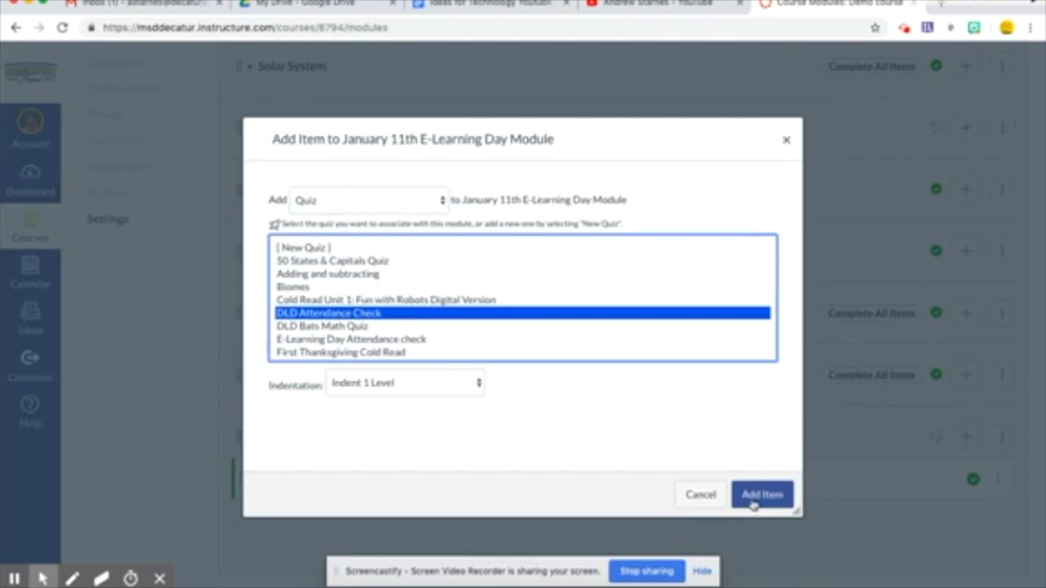
{"action": "left_click", "coordinate": [755, 498]}
Step: Add a new page named "Fraction Notes and Video" to the January 11th E-Learning Day Module
{"action": "scroll", "coordinate": [439, 479], "scroll_direction": "down", "scroll_amount": 1}
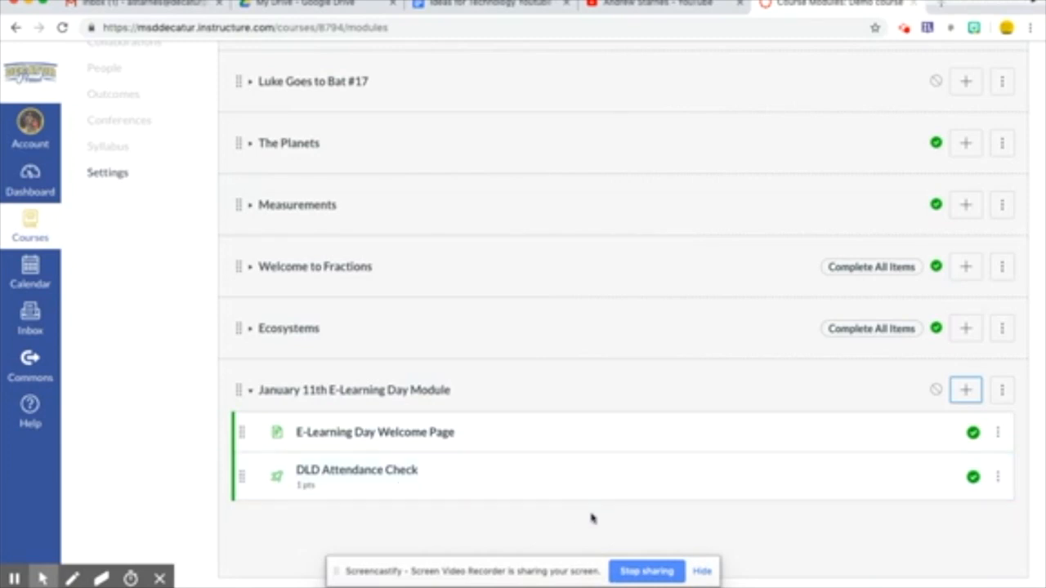
{"action": "left_click", "coordinate": [964, 391]}
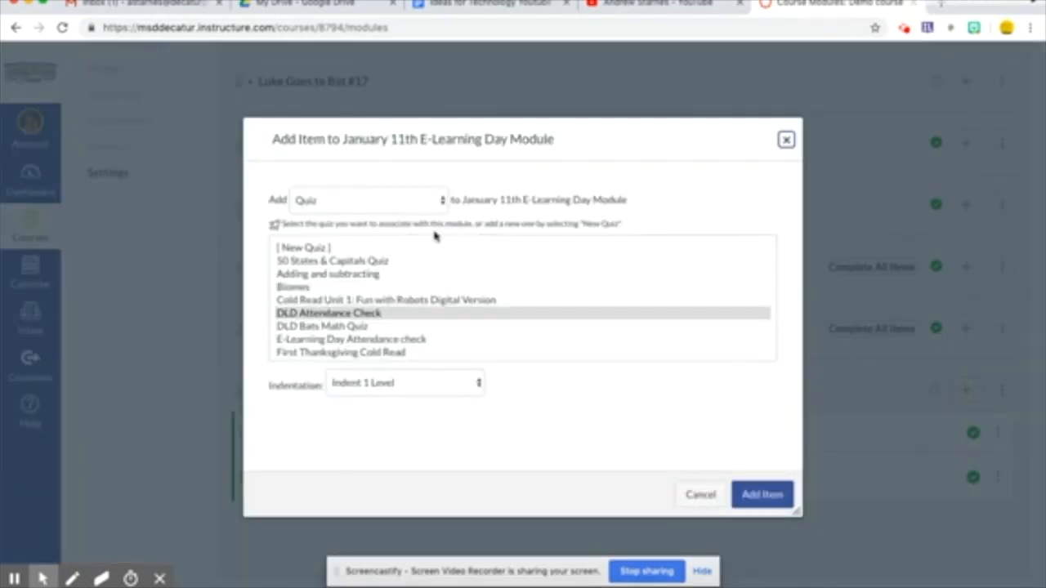
{"action": "left_click", "coordinate": [442, 203]}
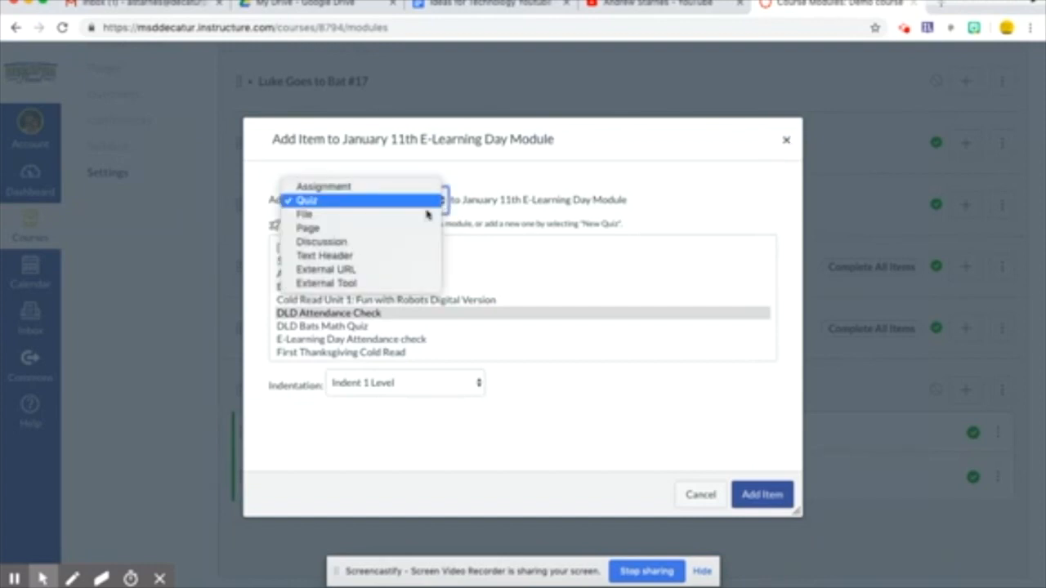
{"action": "left_click", "coordinate": [363, 228]}
{"action": "scroll", "coordinate": [348, 245], "scroll_direction": "up", "scroll_amount": 3}
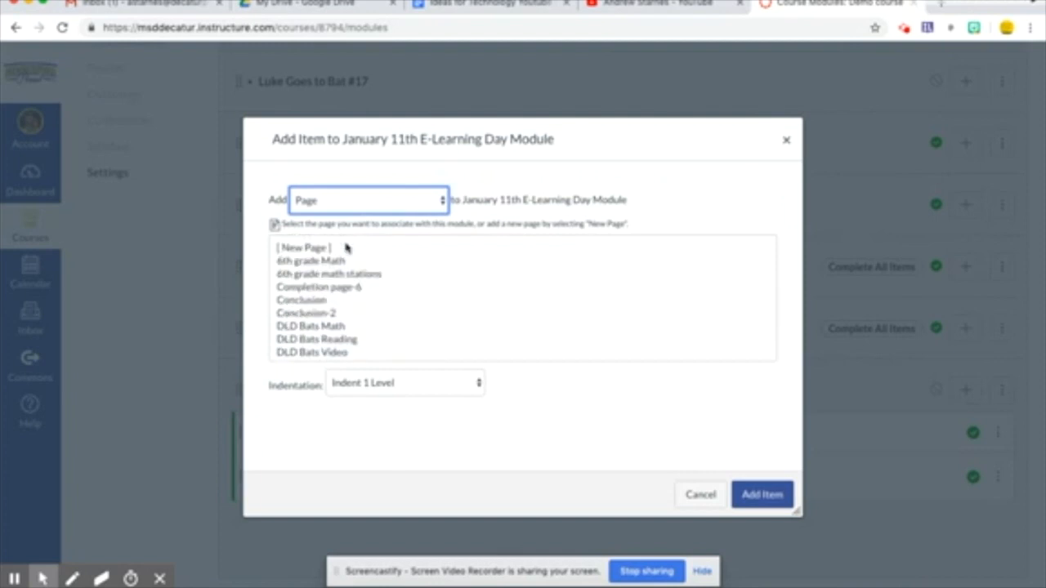
{"action": "left_click", "coordinate": [335, 248]}
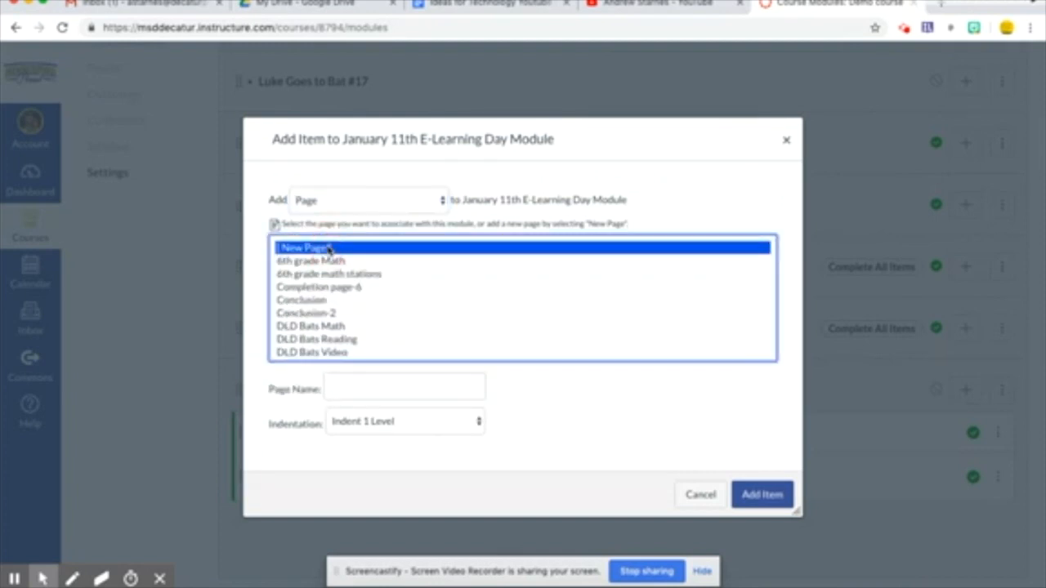
{"action": "left_click", "coordinate": [357, 385]}
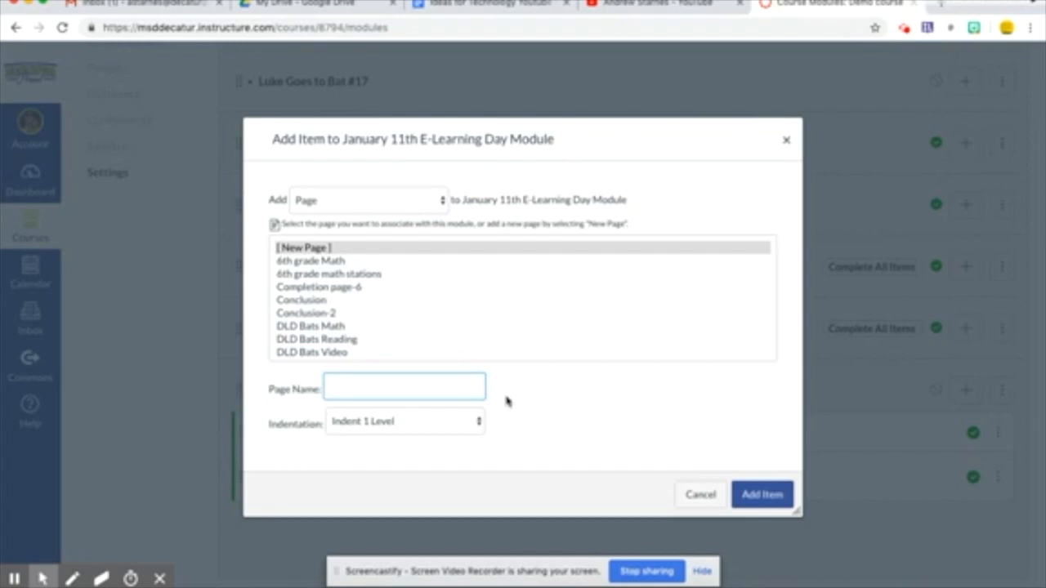
{"action": "type", "text": "Fraction Notes and Videos"}
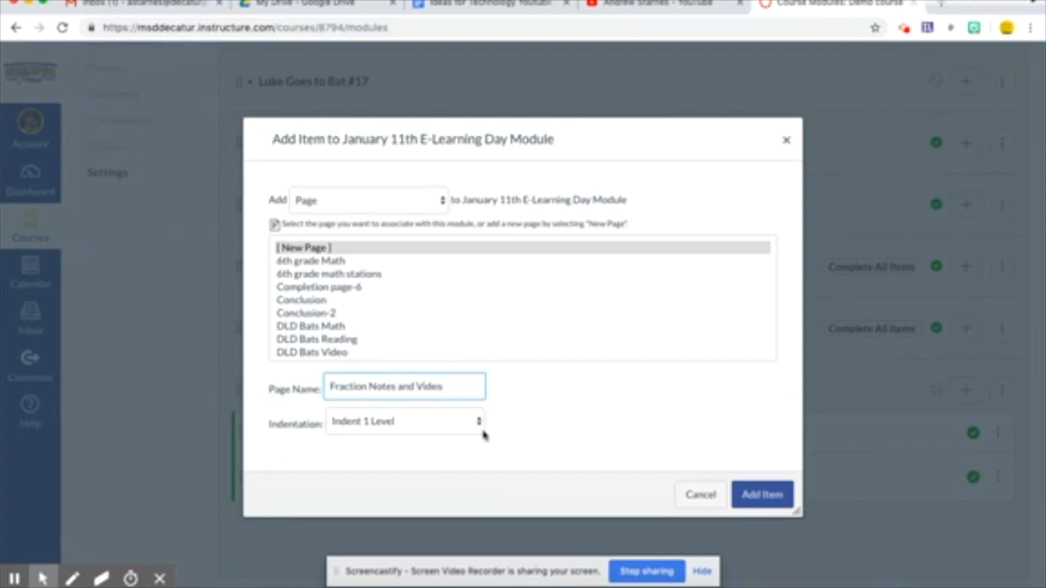
{"action": "left_click", "coordinate": [766, 497]}
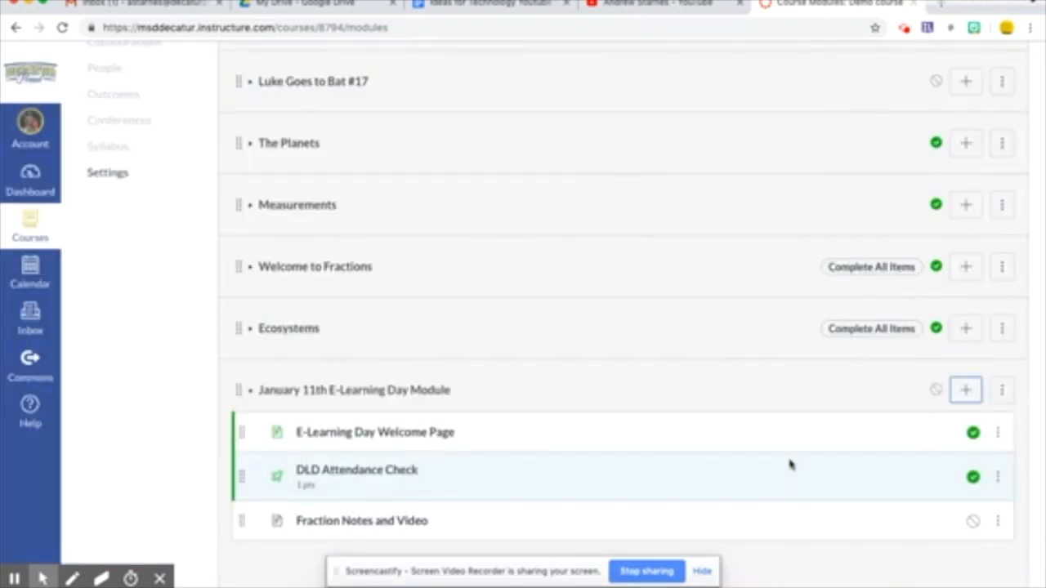
Step: Add a new discussion topic named "Fraction Discussion" to the January 11th E-Learning Day Module
{"action": "scroll", "coordinate": [790, 462], "scroll_direction": "down", "scroll_amount": 1}
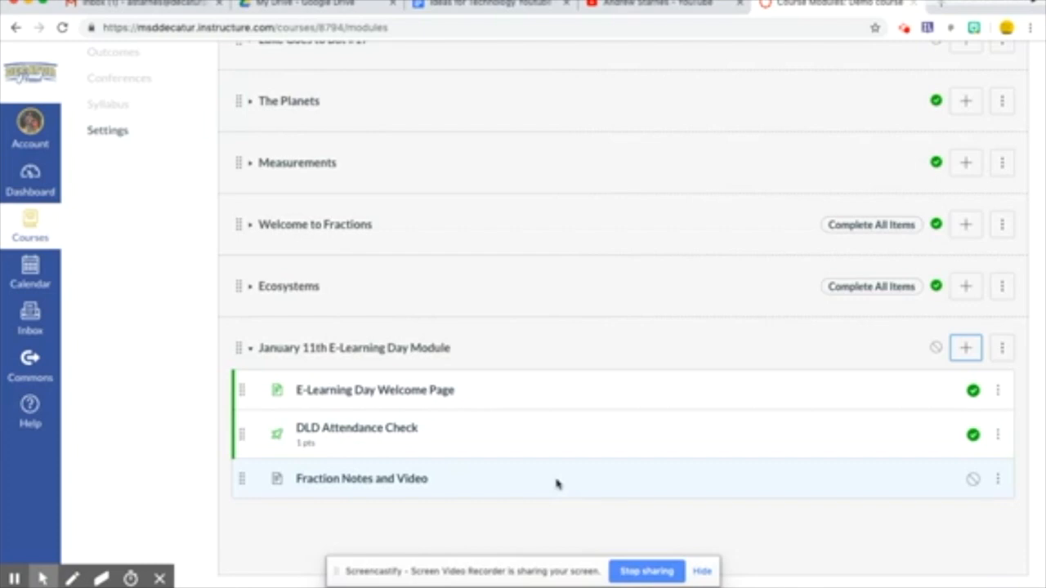
{"action": "left_click", "coordinate": [966, 350]}
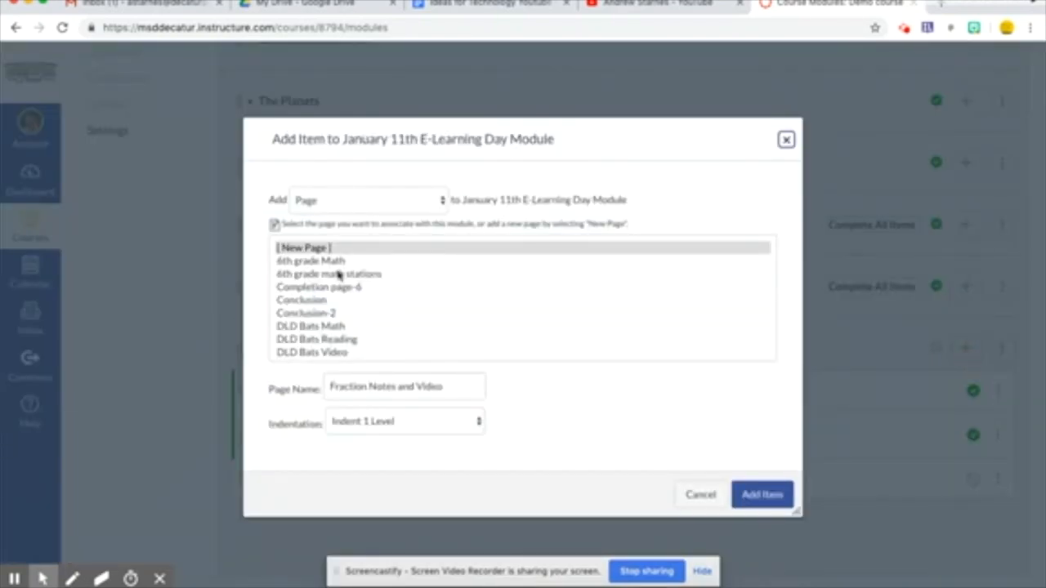
{"action": "left_click", "coordinate": [389, 205]}
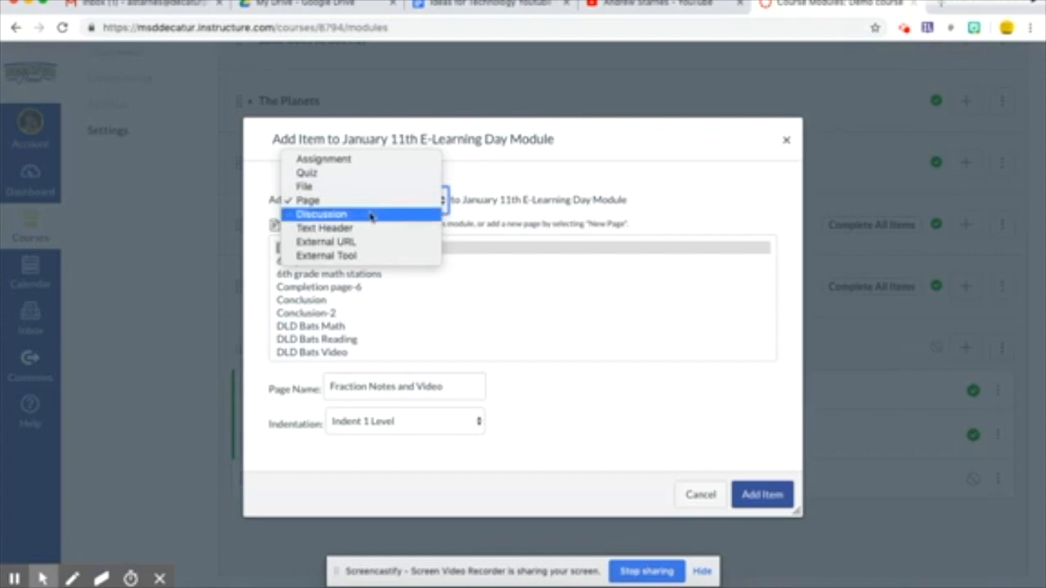
{"action": "left_click", "coordinate": [371, 214]}
{"action": "left_click", "coordinate": [321, 248]}
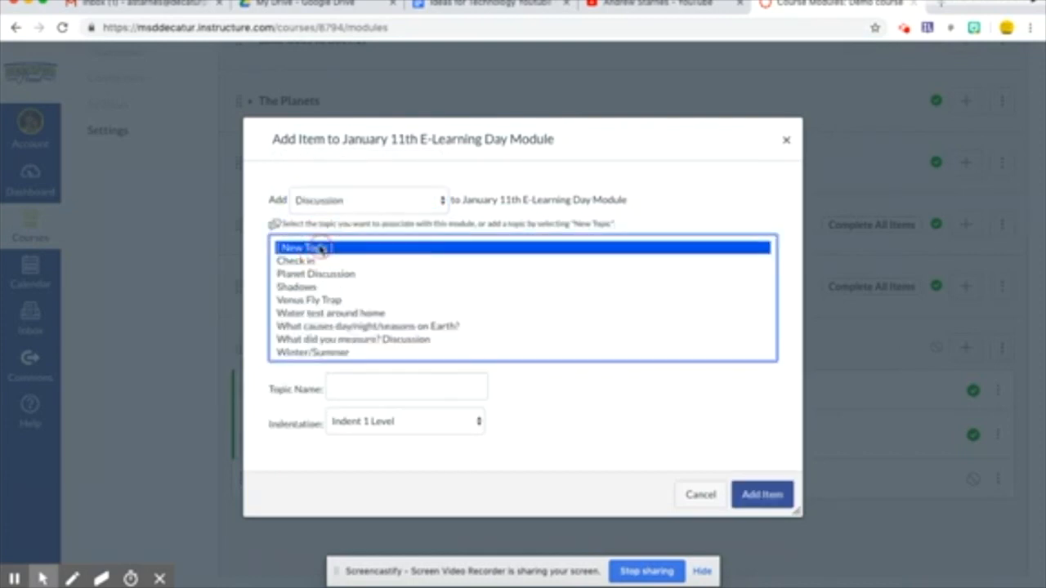
{"action": "left_click", "coordinate": [357, 391]}
{"action": "type", "text": "Fraction Discussion"}
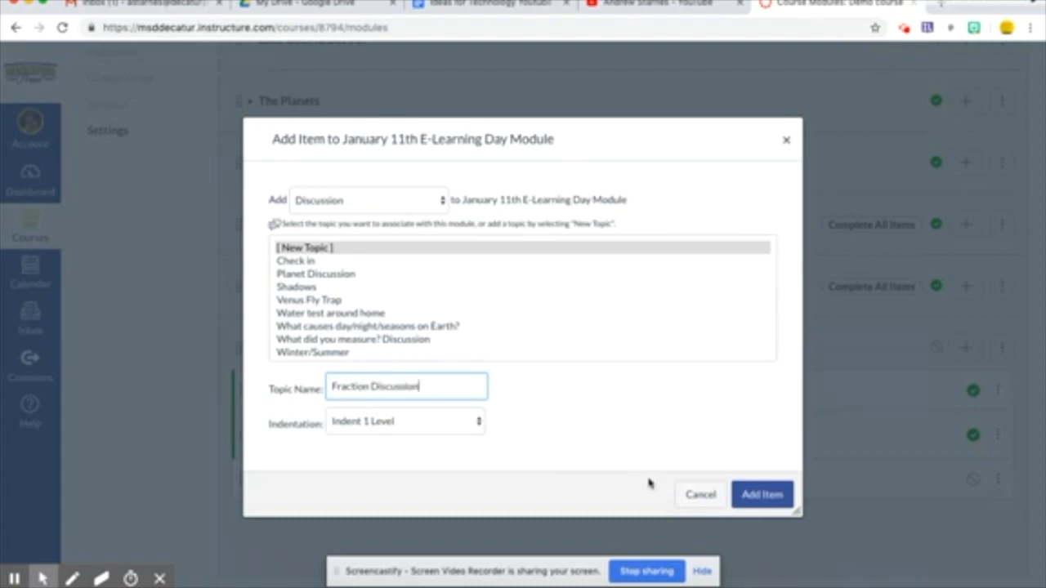
{"action": "left_click", "coordinate": [760, 495]}
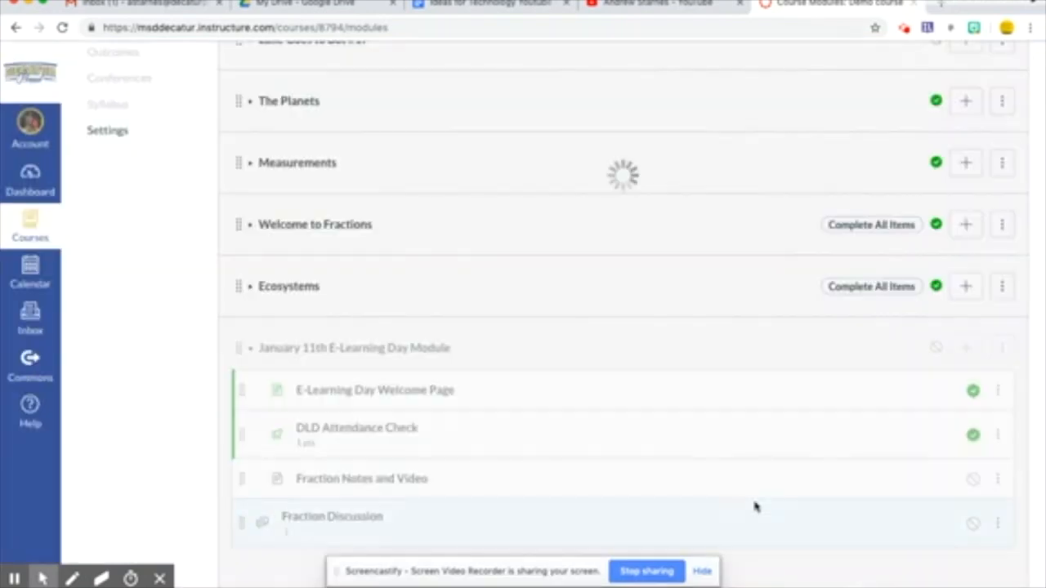
Step: Add a new assignment named "Multiplying Fractions" to the January 11th E-Learning Day Module
{"action": "scroll", "coordinate": [756, 508], "scroll_direction": "down", "scroll_amount": 1}
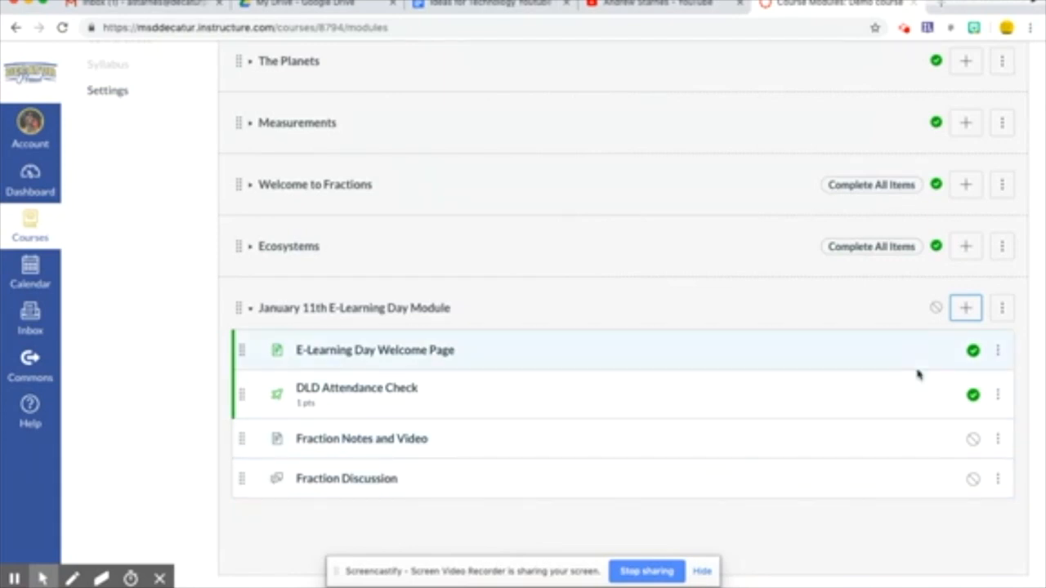
{"action": "left_click", "coordinate": [965, 323]}
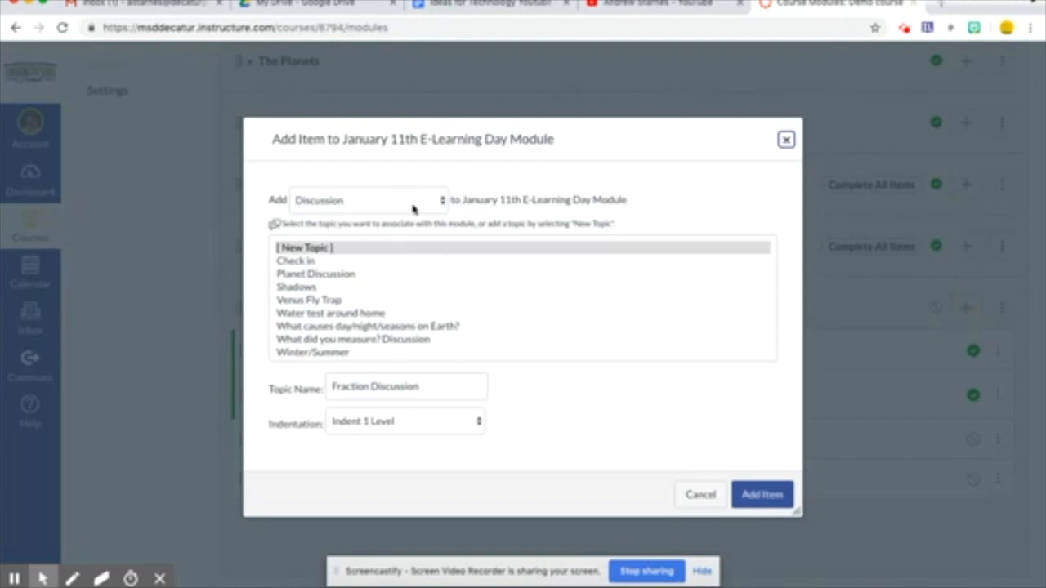
{"action": "left_click", "coordinate": [413, 205]}
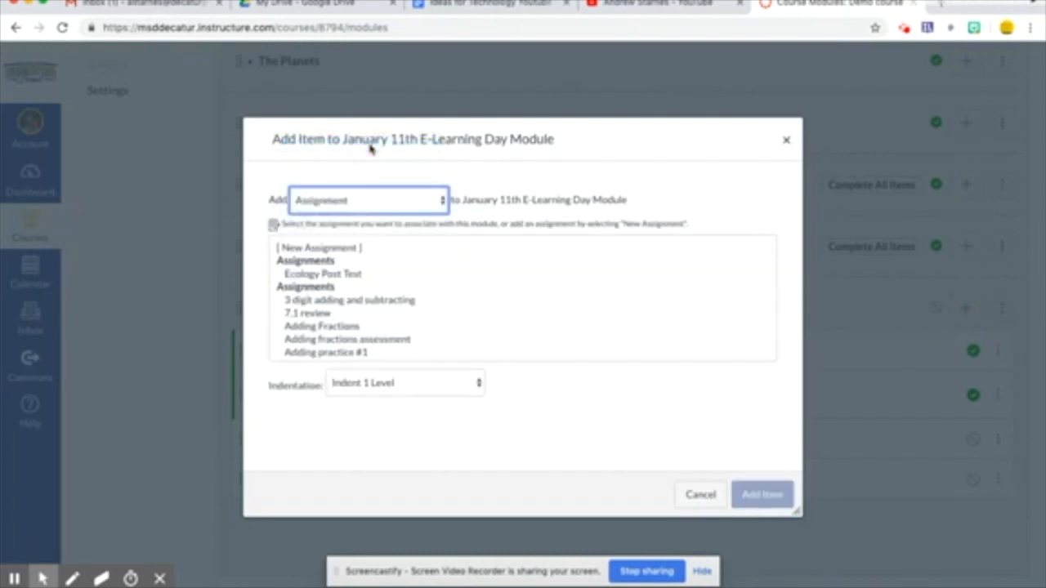
{"action": "left_click", "coordinate": [329, 248]}
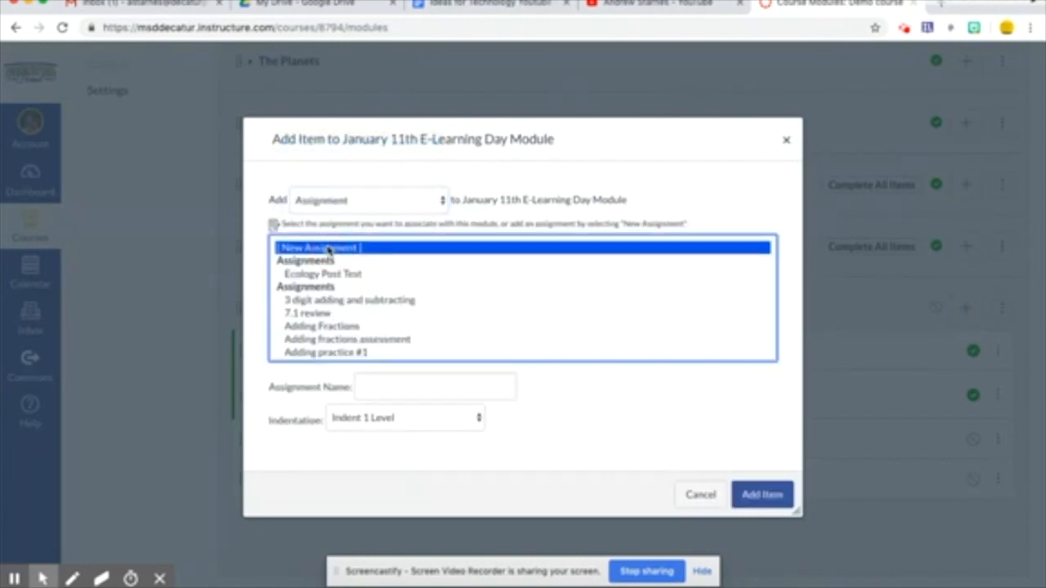
{"action": "left_click", "coordinate": [396, 386]}
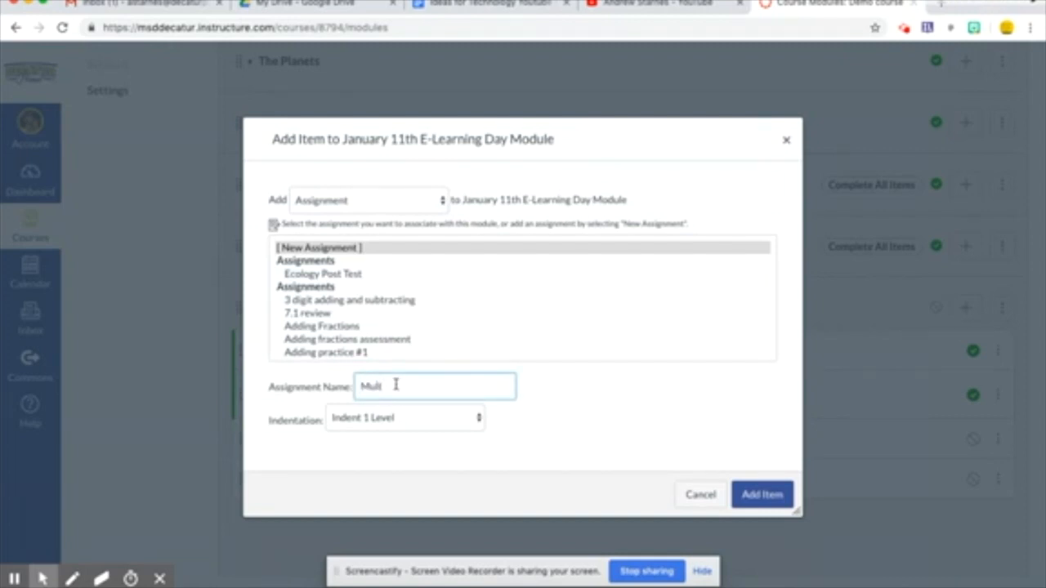
{"action": "type", "text": "Multiplying Fraction"}
{"action": "left_click", "coordinate": [765, 495]}
Step: Add a new quiz named "Multiplying Fractions" in the Quizzes group to the January 11th E-Learning Day Module
{"action": "scroll", "coordinate": [771, 499], "scroll_direction": "down", "scroll_amount": 1}
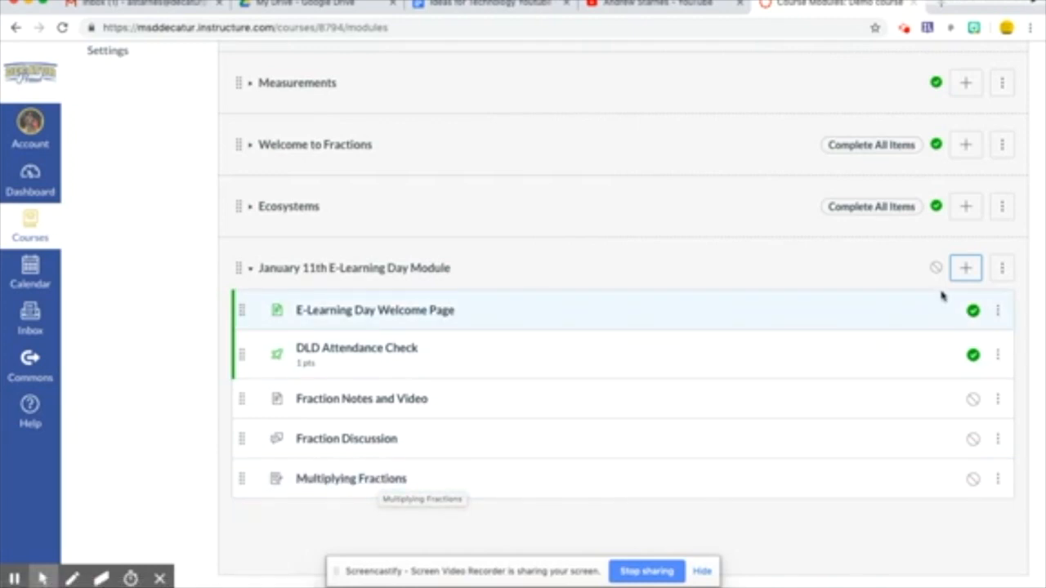
{"action": "left_click", "coordinate": [965, 267]}
{"action": "left_click", "coordinate": [441, 204]}
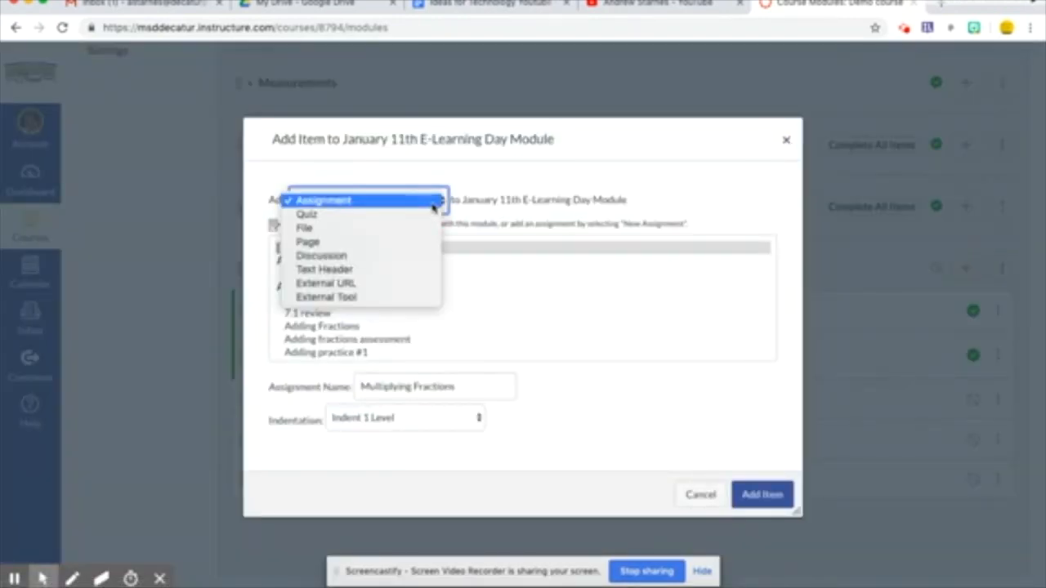
{"action": "left_click", "coordinate": [409, 216]}
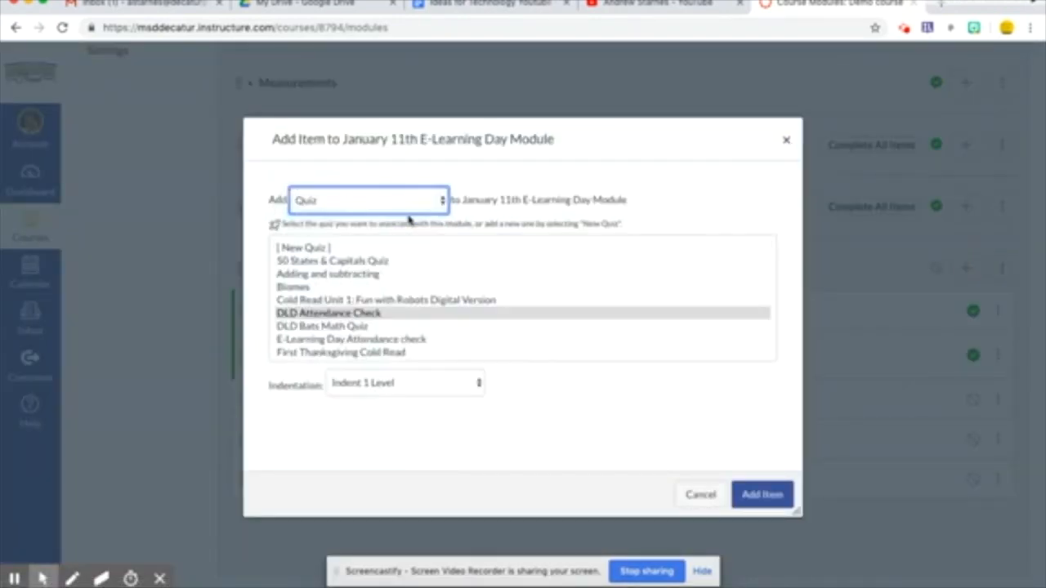
{"action": "left_click", "coordinate": [307, 248]}
{"action": "left_click", "coordinate": [379, 387]}
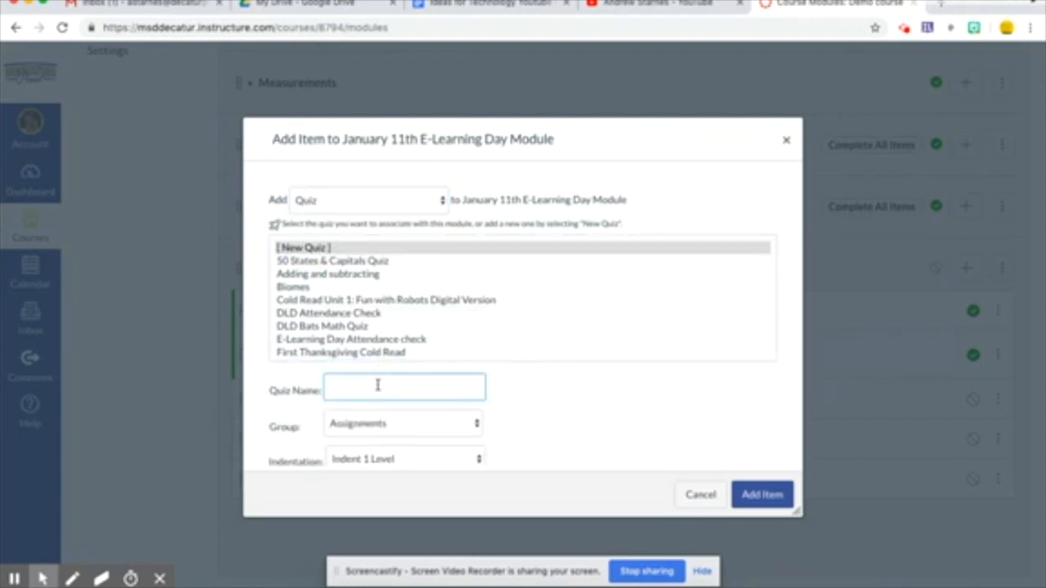
{"action": "type", "text": "Multiplying Fractions"}
{"action": "scroll", "coordinate": [511, 423], "scroll_direction": "down", "scroll_amount": 1}
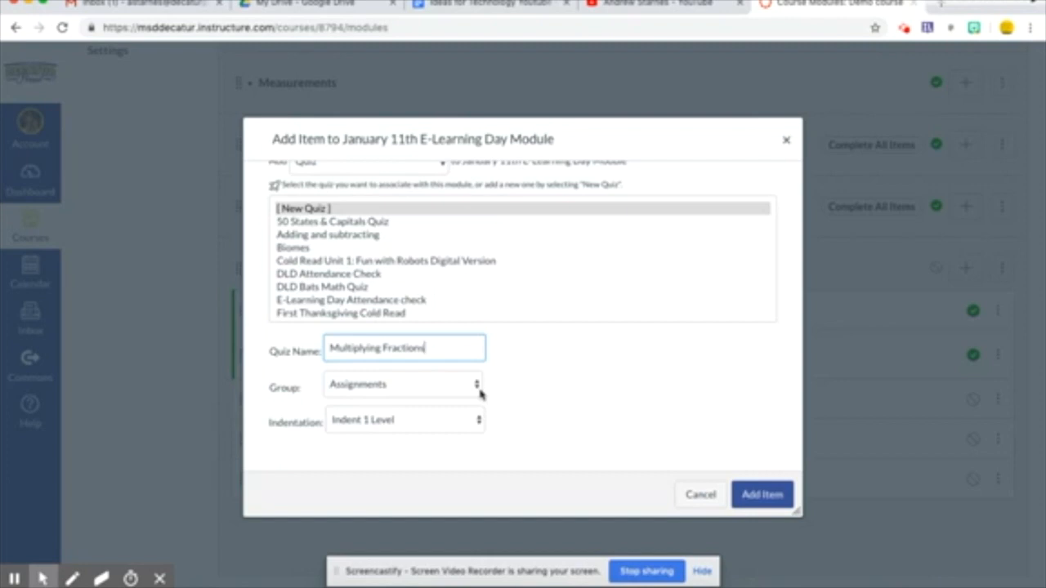
{"action": "left_click", "coordinate": [477, 388]}
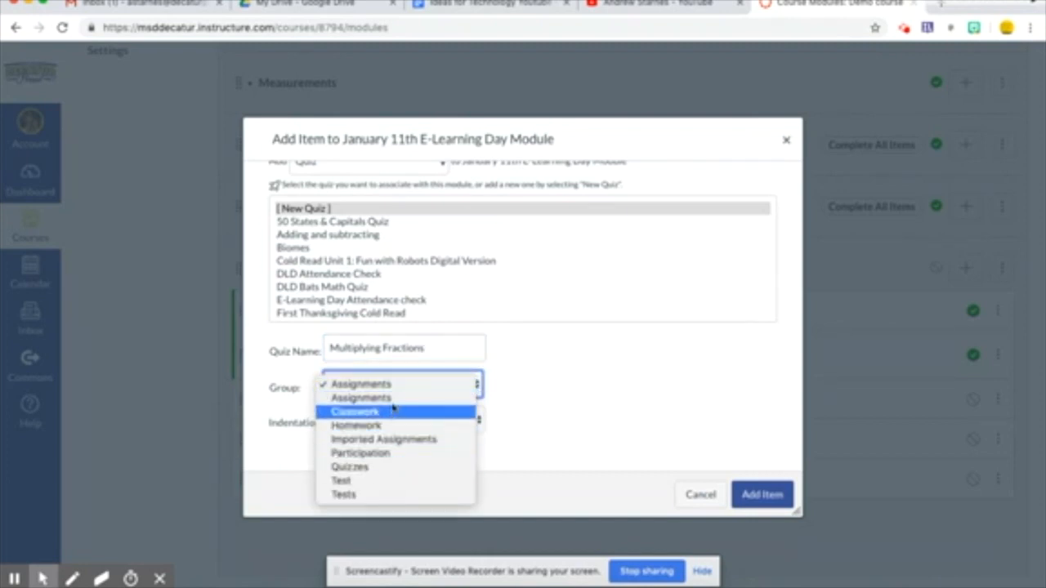
{"action": "left_click", "coordinate": [375, 465]}
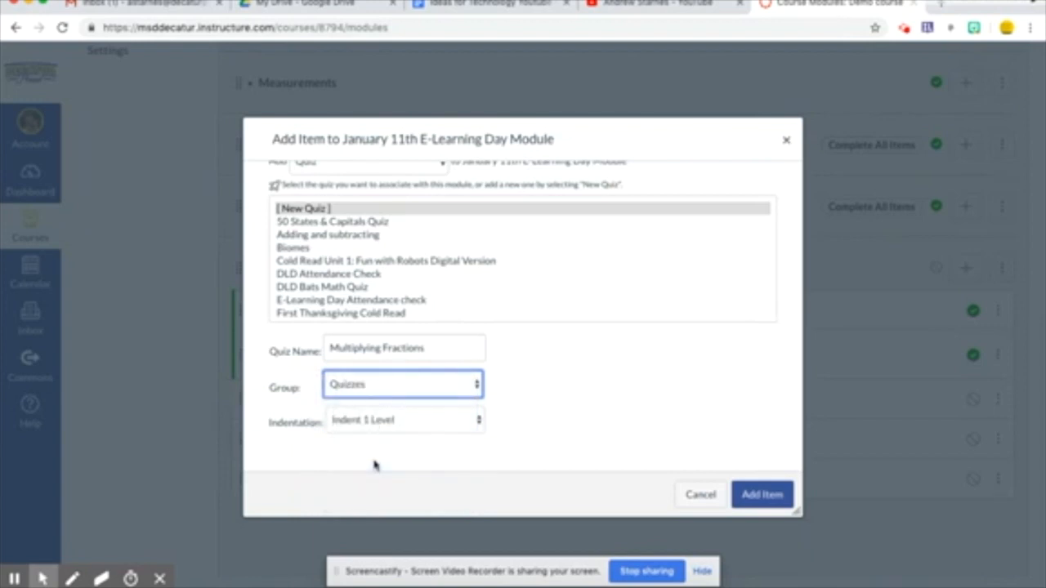
{"action": "left_click", "coordinate": [762, 494]}
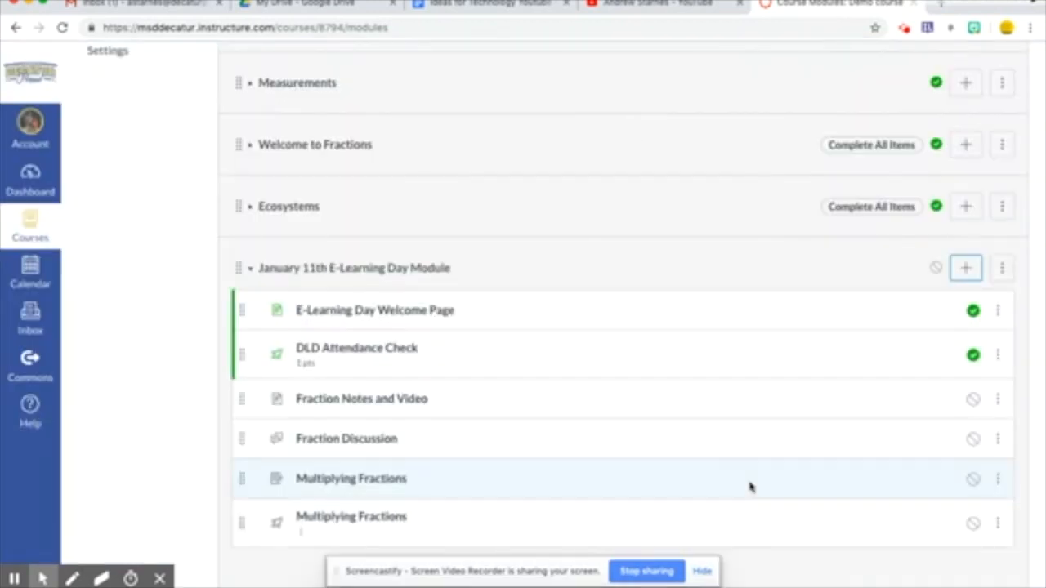
Step: Add the existing Conclusion page to the January 11th E-Learning Day Module
{"action": "scroll", "coordinate": [750, 486], "scroll_direction": "down", "scroll_amount": 1}
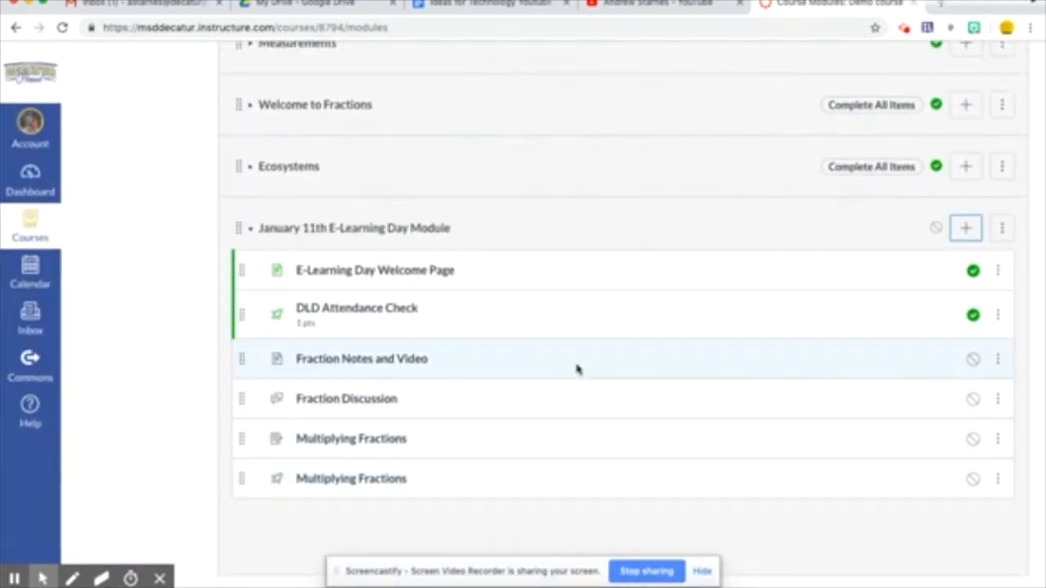
{"action": "left_click", "coordinate": [965, 229]}
{"action": "scroll", "coordinate": [425, 202], "scroll_direction": "up", "scroll_amount": 1}
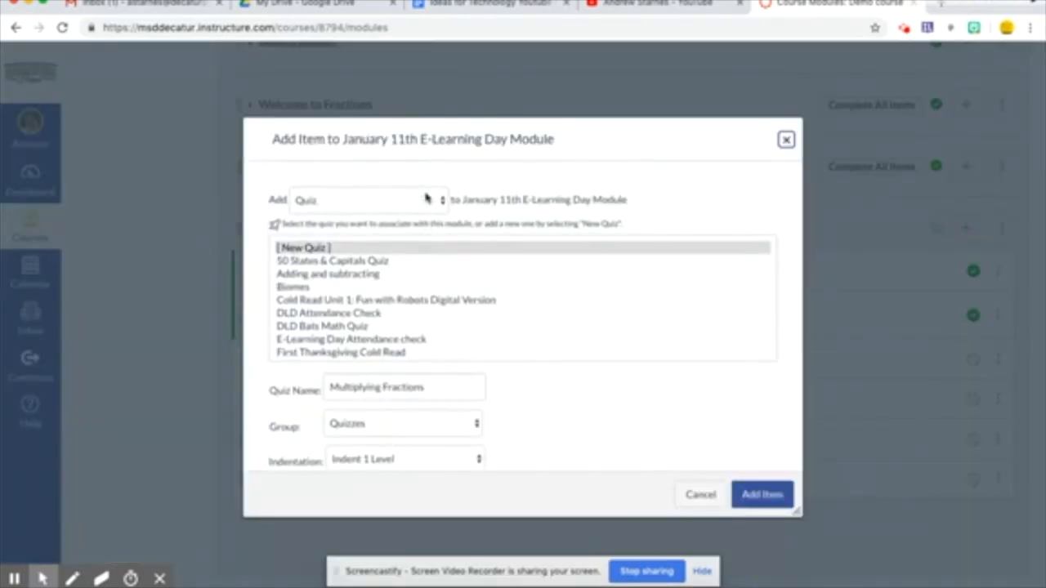
{"action": "left_click", "coordinate": [425, 200]}
{"action": "left_click", "coordinate": [401, 230]}
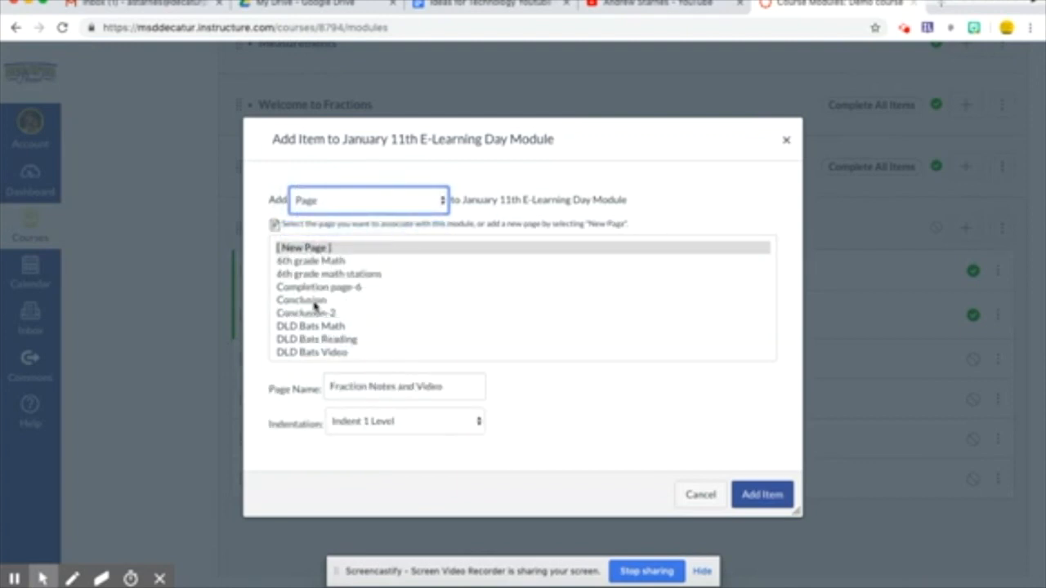
{"action": "left_click", "coordinate": [315, 300]}
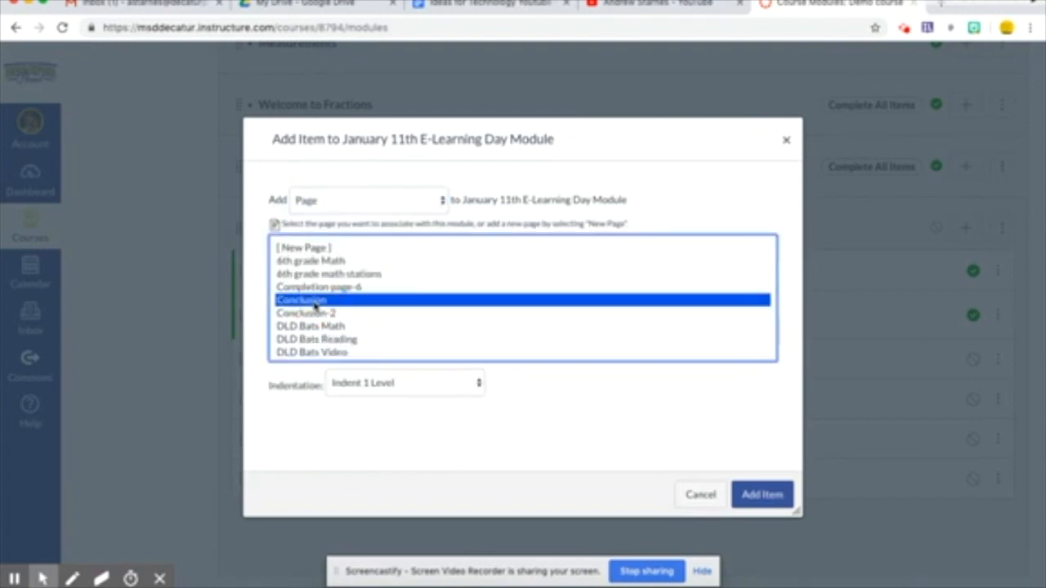
{"action": "left_click", "coordinate": [769, 501]}
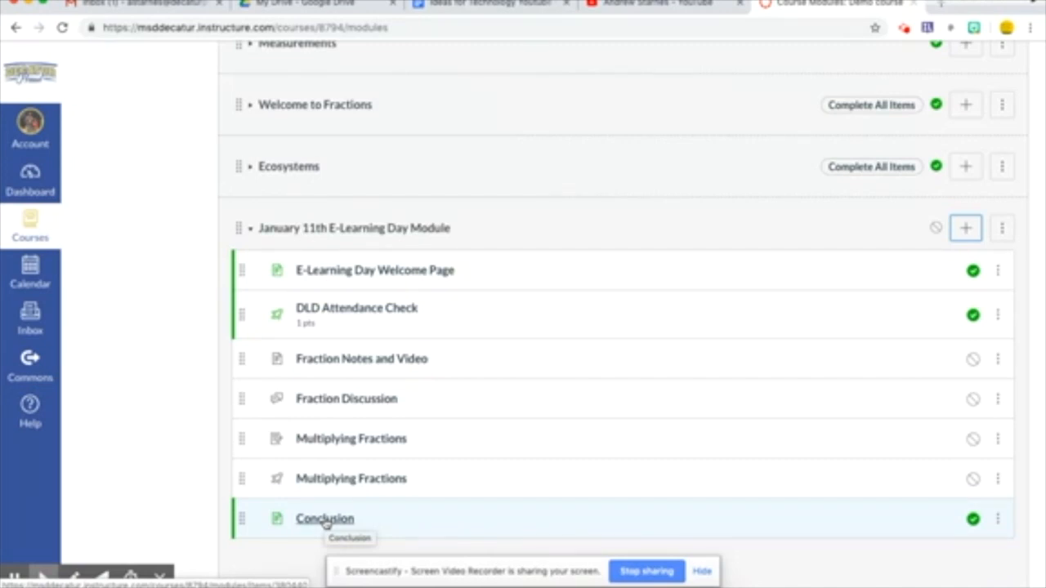
Step: Publish the January 11th E-Learning Day Module together with all its items
{"action": "scroll", "coordinate": [518, 383], "scroll_direction": "down", "scroll_amount": 1}
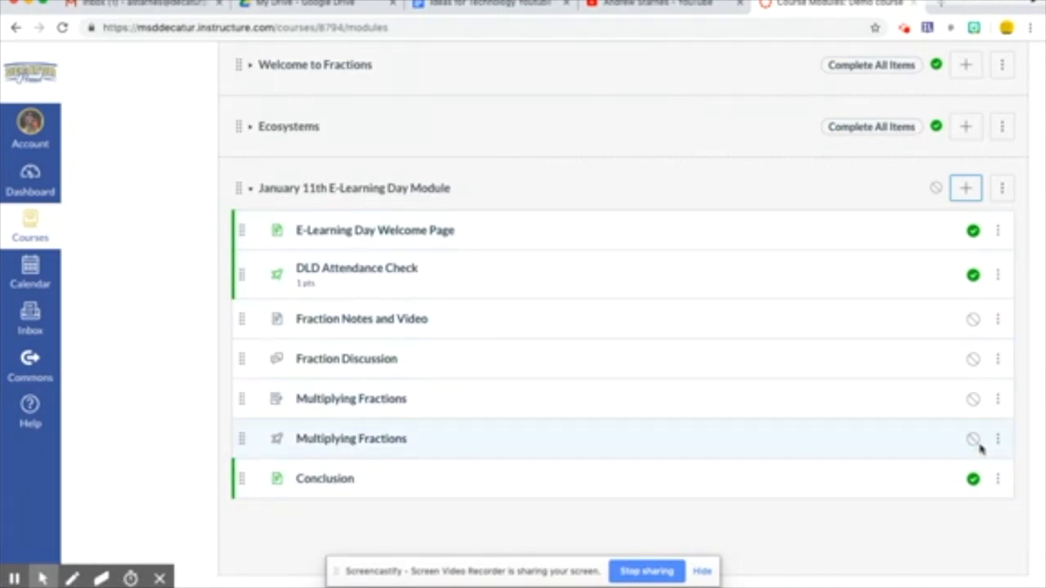
{"action": "left_click", "coordinate": [936, 188]}
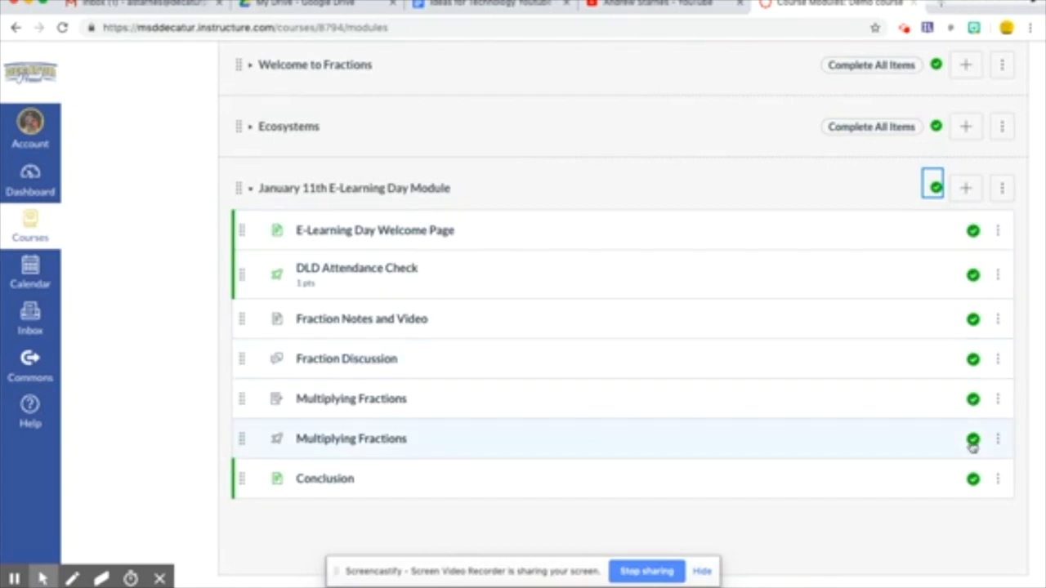
Step: Add a module requirement to view the E-Learning Day Welcome Page, with students having to complete one of the requirements
{"action": "left_click", "coordinate": [1003, 191]}
{"action": "left_click", "coordinate": [957, 233]}
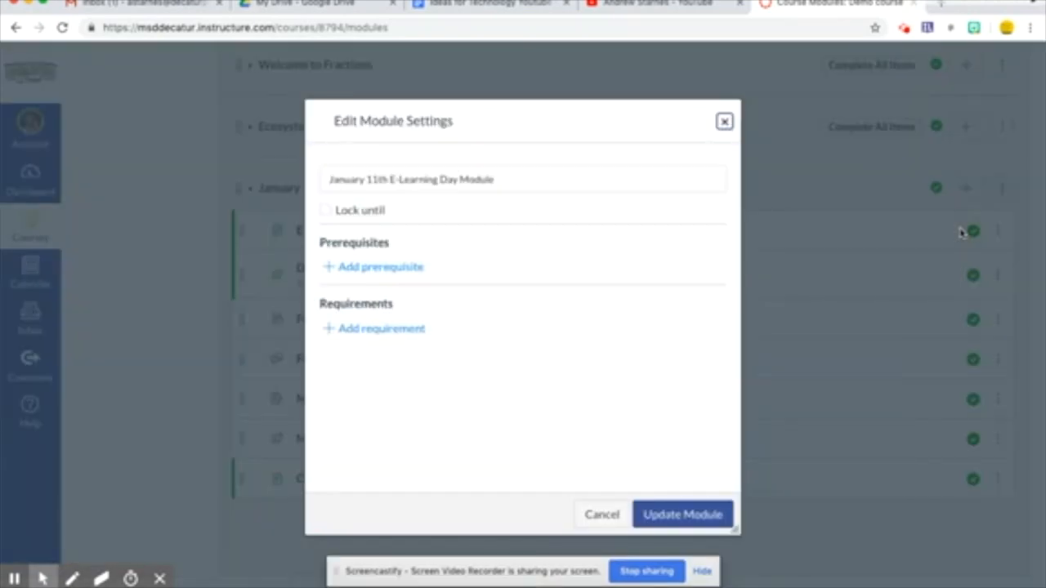
{"action": "left_click", "coordinate": [365, 328]}
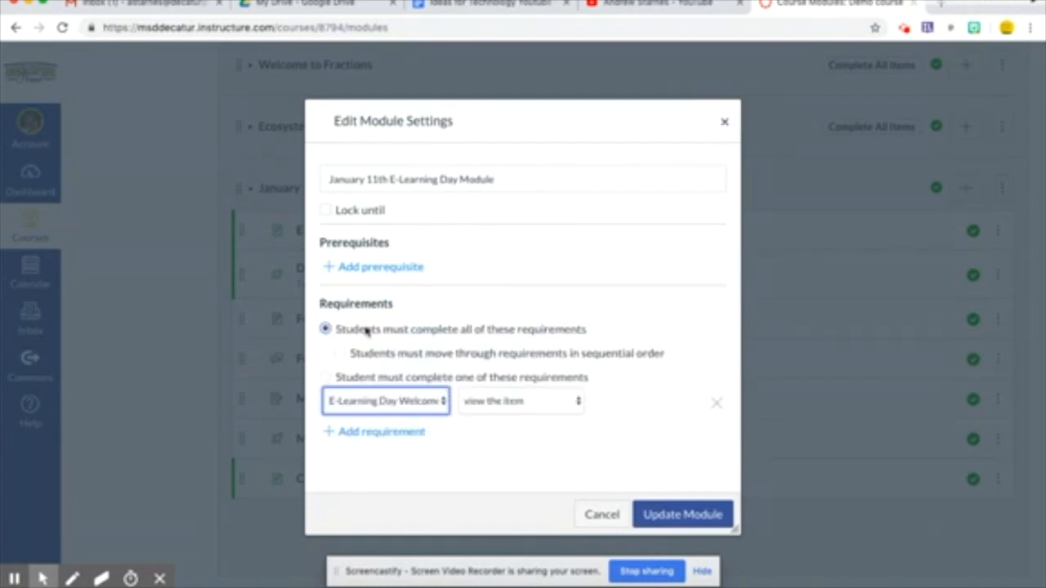
{"action": "left_click", "coordinate": [341, 355]}
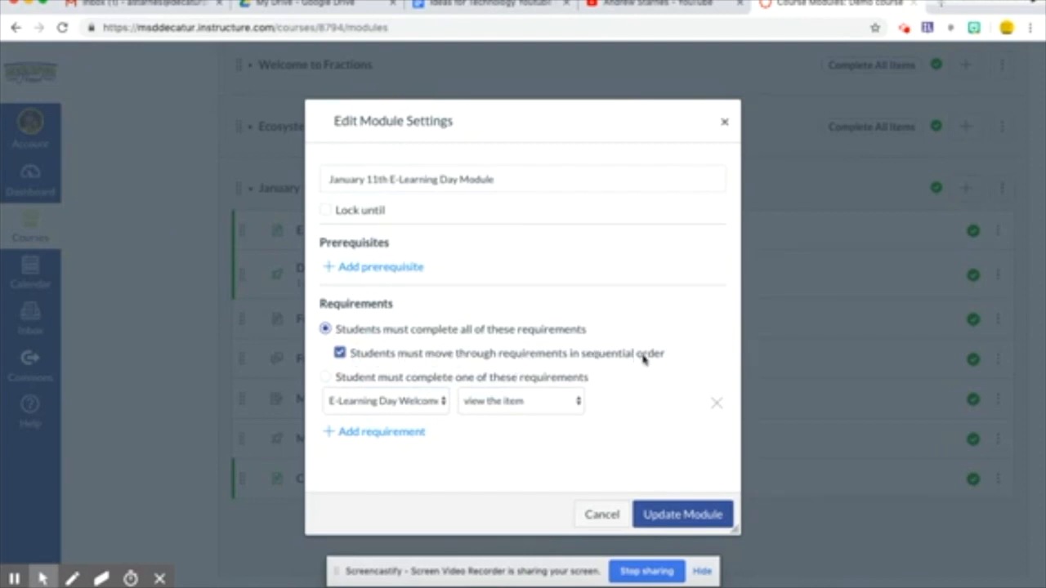
{"action": "left_click", "coordinate": [326, 376]}
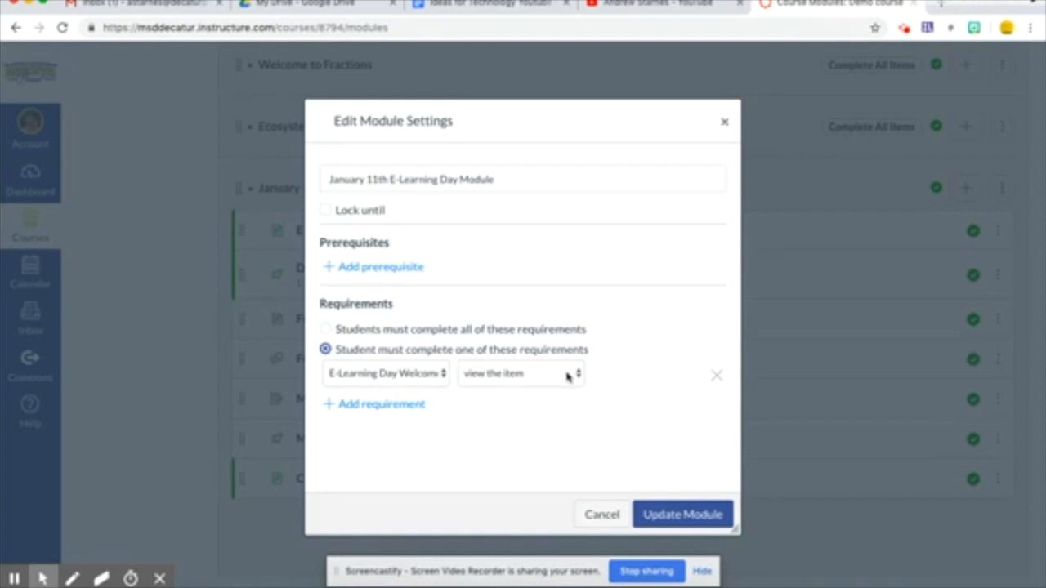
Step: Add a second module requirement for the DLD Attendance Check quiz, set to submit the assignment
{"action": "left_click", "coordinate": [398, 404]}
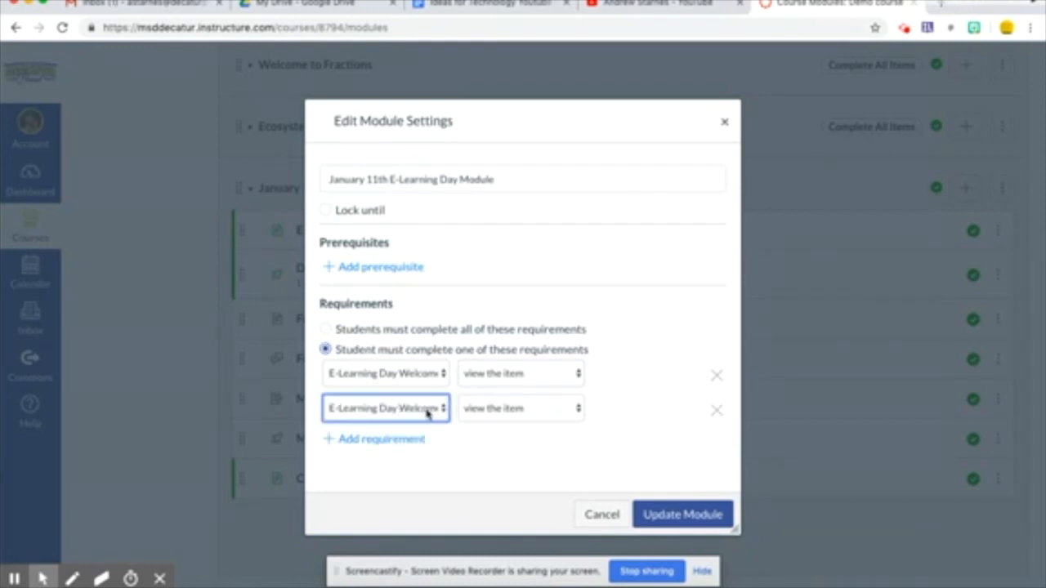
{"action": "left_click", "coordinate": [427, 413]}
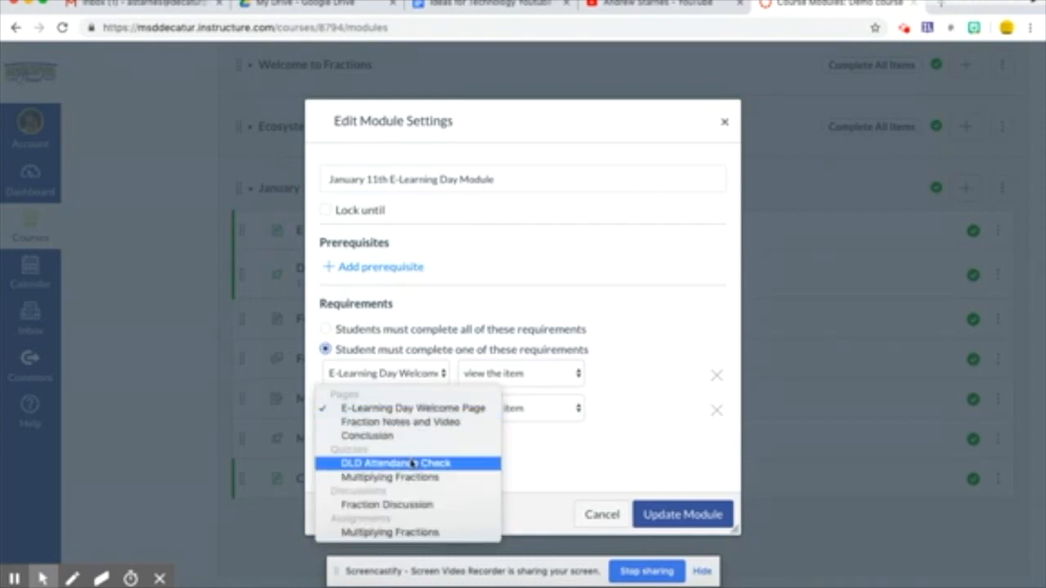
{"action": "left_click", "coordinate": [411, 463]}
{"action": "left_click", "coordinate": [520, 407]}
{"action": "left_click", "coordinate": [523, 424]}
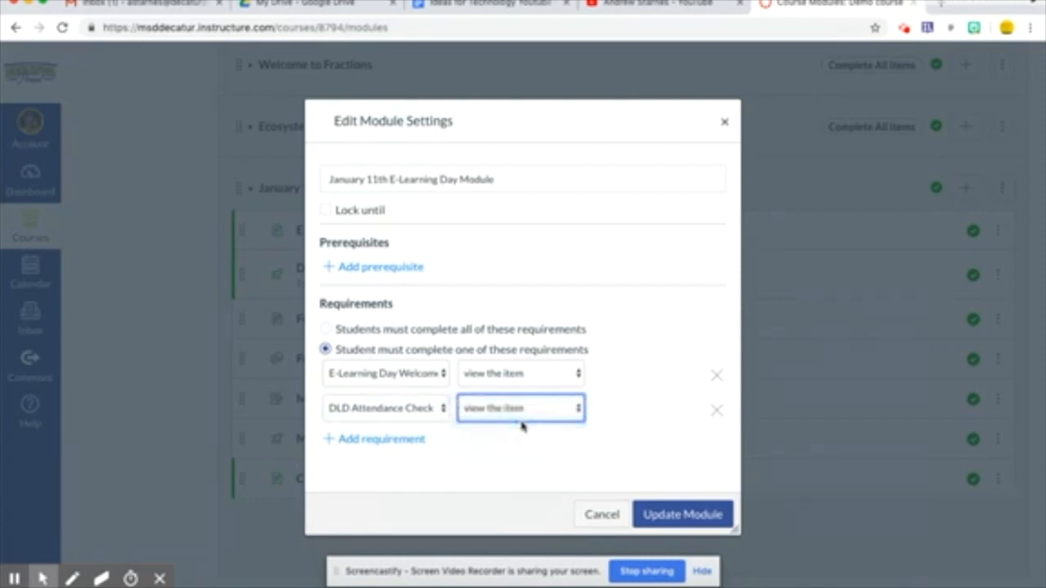
Step: Add a third module requirement for the Fraction Notes and Video page, set to mark as done
{"action": "left_click", "coordinate": [411, 439]}
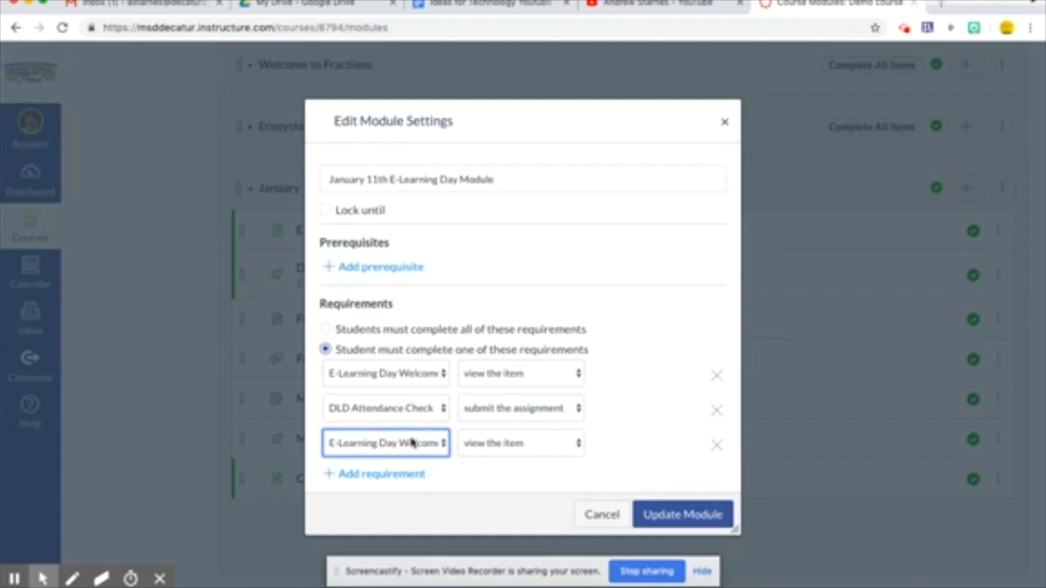
{"action": "left_click", "coordinate": [412, 442]}
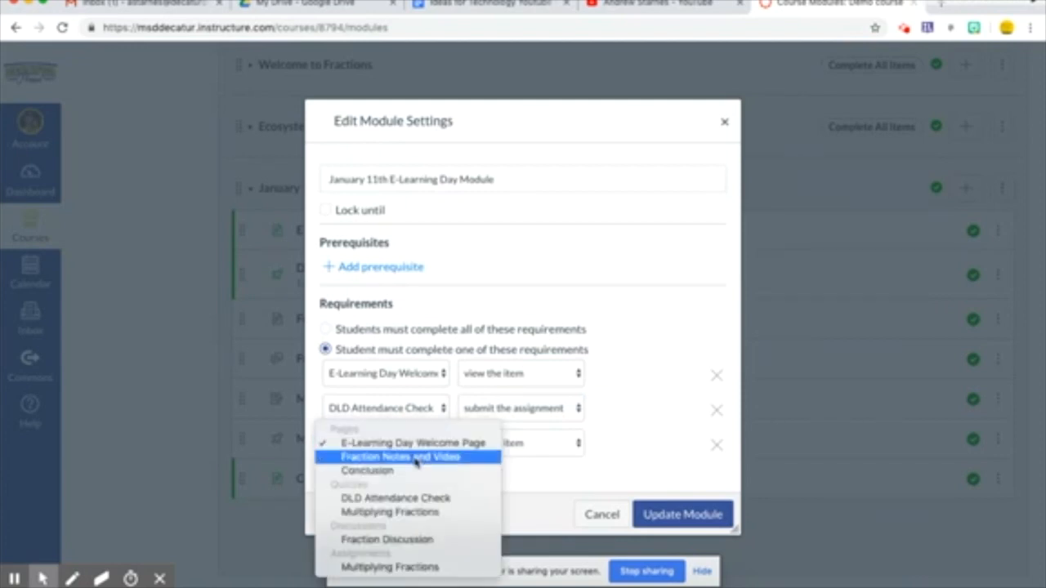
{"action": "left_click", "coordinate": [391, 459]}
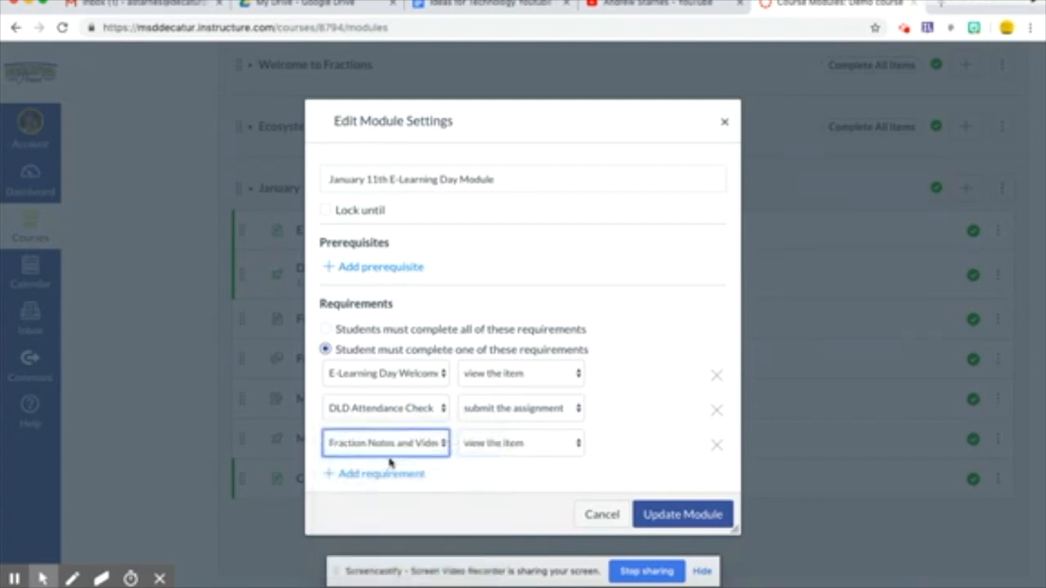
{"action": "left_click", "coordinate": [474, 444]}
{"action": "left_click", "coordinate": [485, 456]}
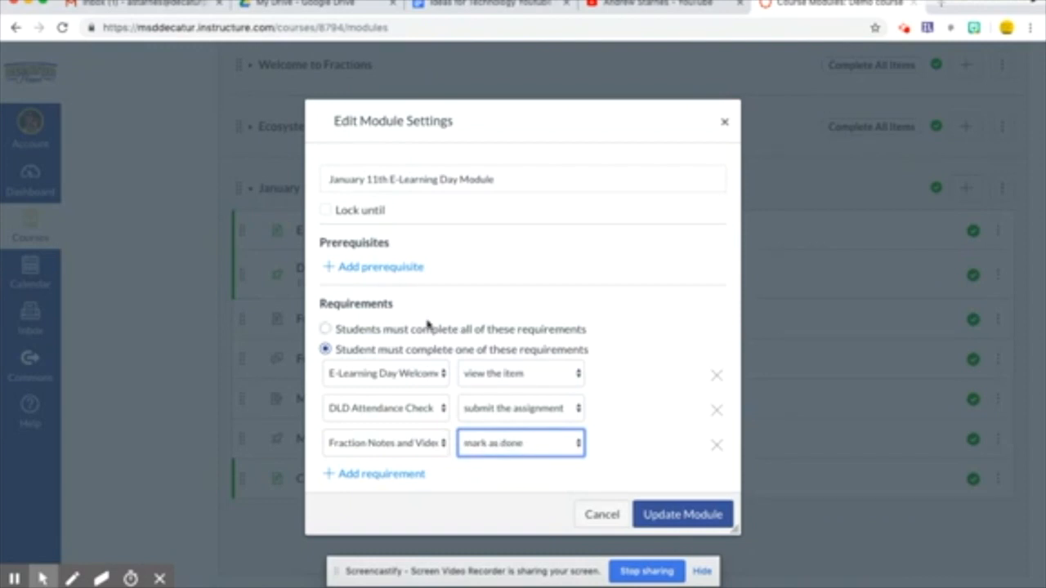
Step: Save the updated module settings and publish the January 11th E-Learning Day Module again
{"action": "left_click", "coordinate": [696, 514]}
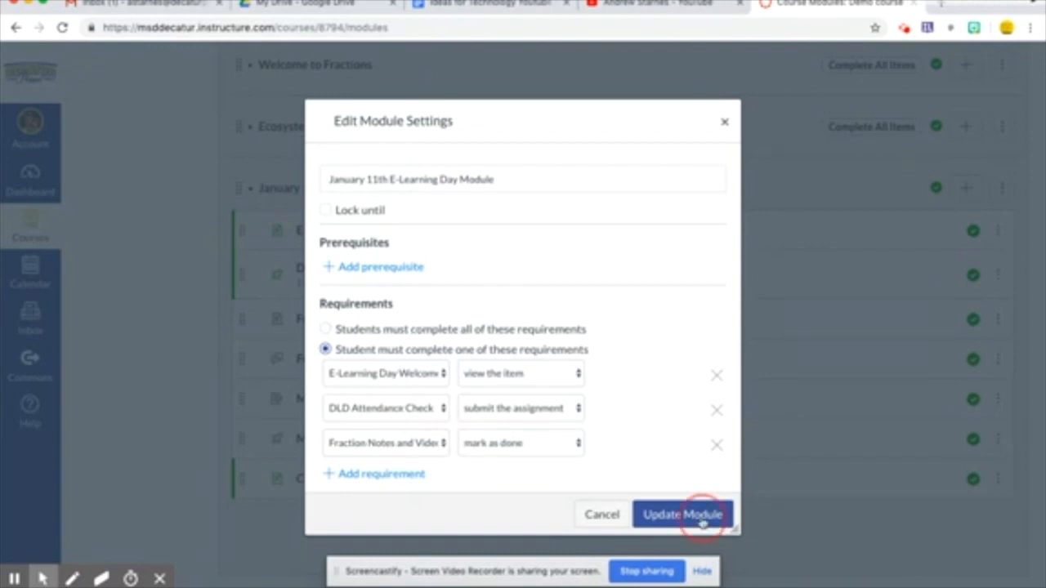
{"action": "left_click", "coordinate": [577, 405]}
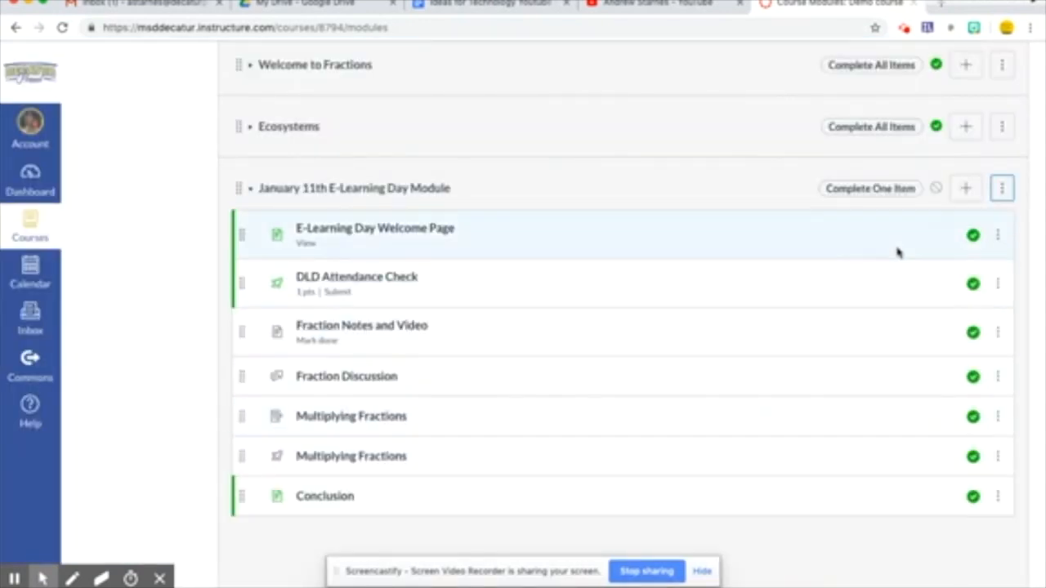
{"action": "left_click", "coordinate": [935, 190]}
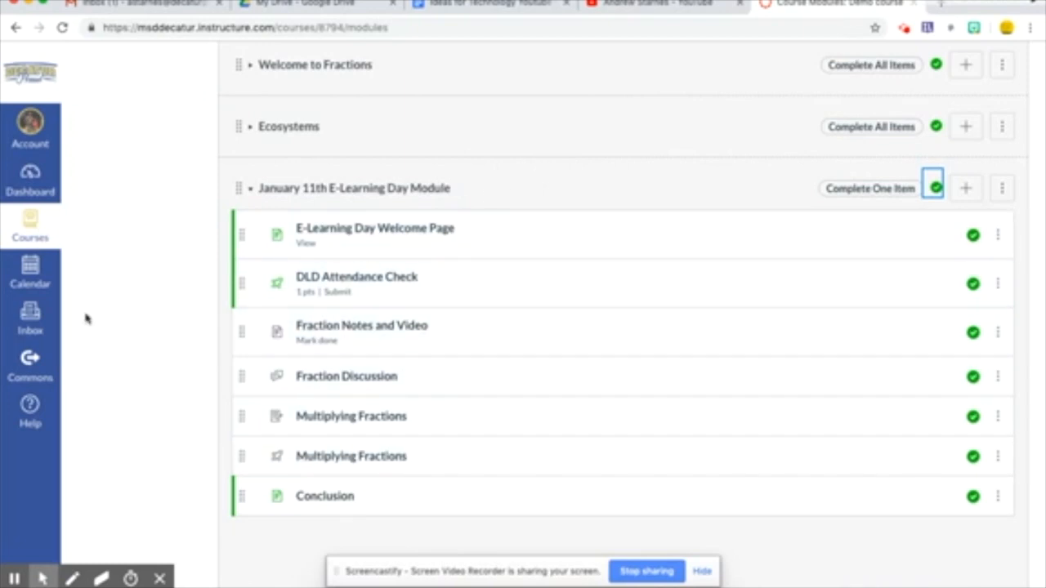
Step: Open the MSD Decatur E-Learning Day Module Shell from the shared resources in Commons and review its module items
{"action": "left_click", "coordinate": [41, 366]}
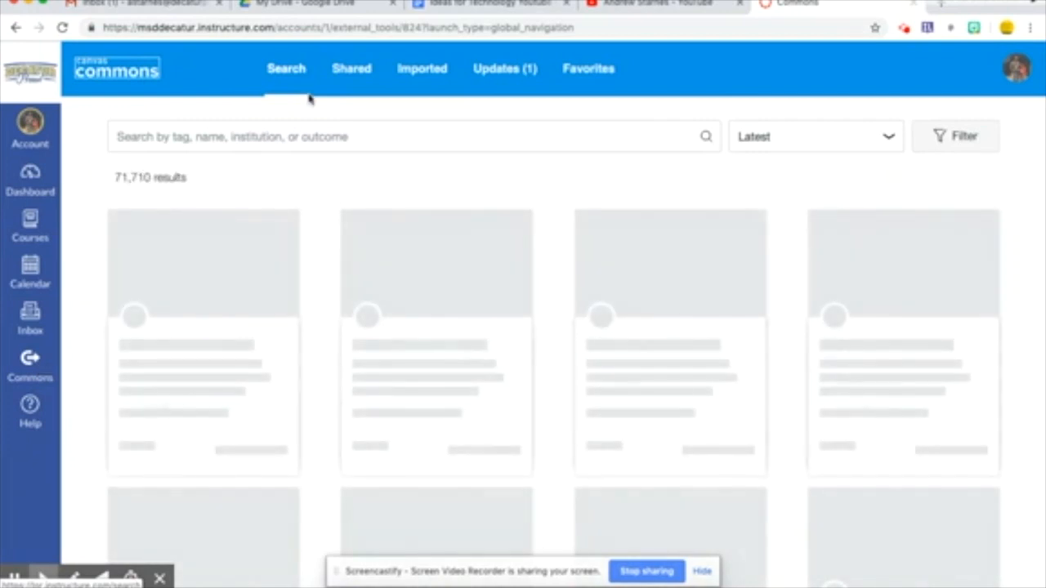
{"action": "left_click", "coordinate": [339, 70]}
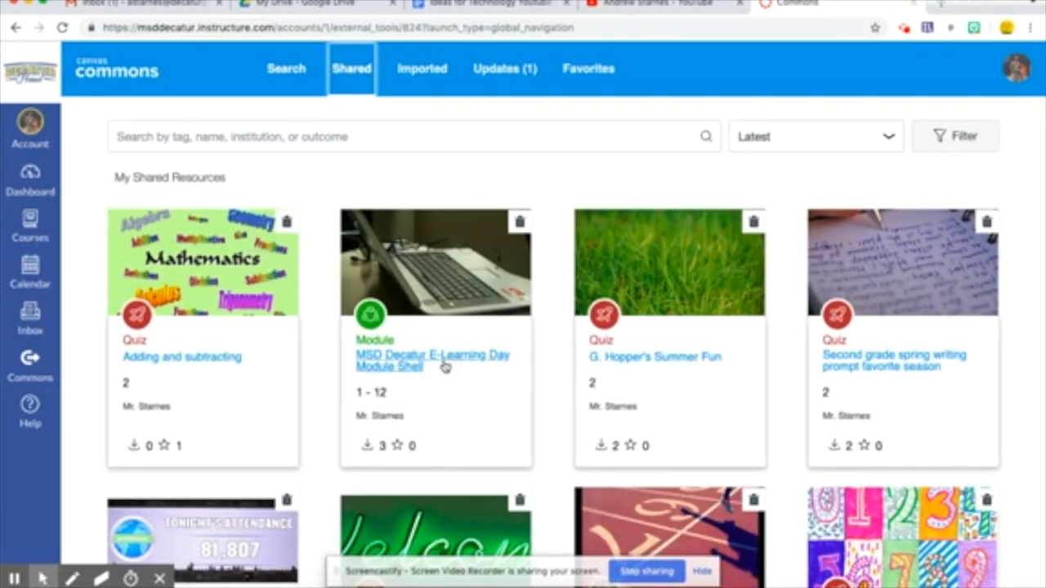
{"action": "left_click", "coordinate": [413, 362]}
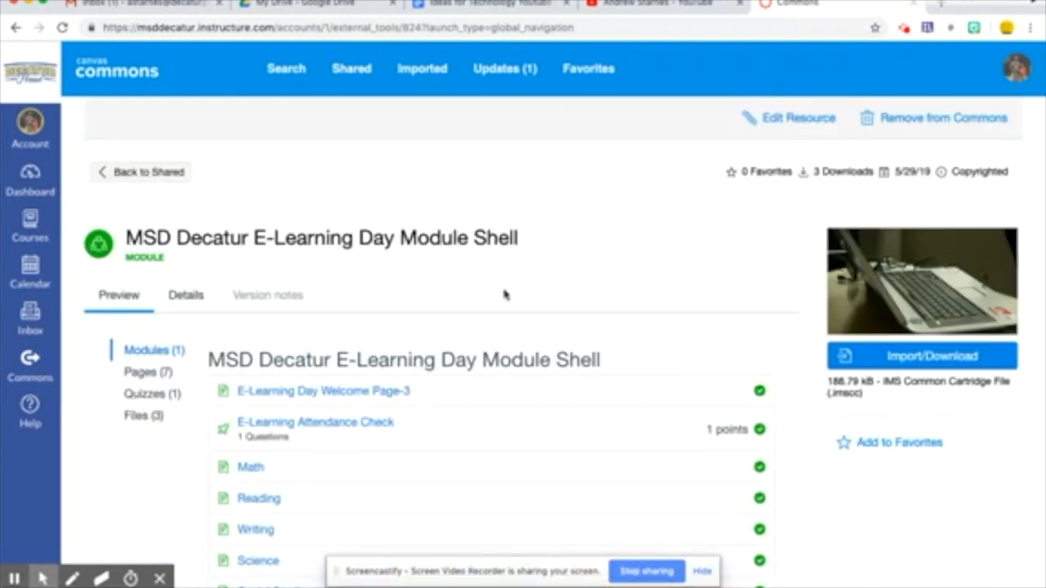
{"action": "scroll", "coordinate": [504, 294], "scroll_direction": "down", "scroll_amount": 3}
{"action": "scroll", "coordinate": [494, 292], "scroll_direction": "down", "scroll_amount": 1}
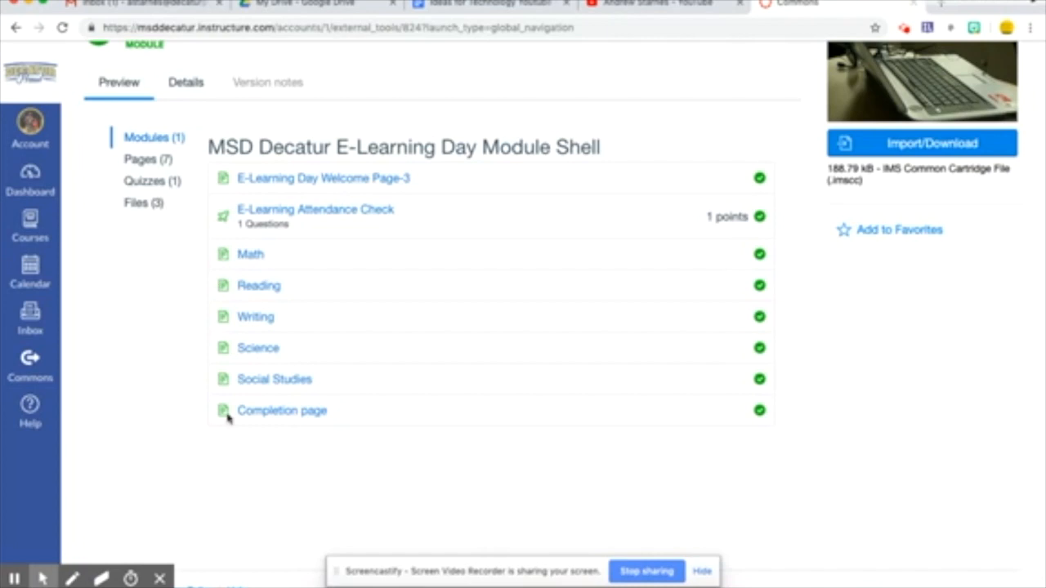